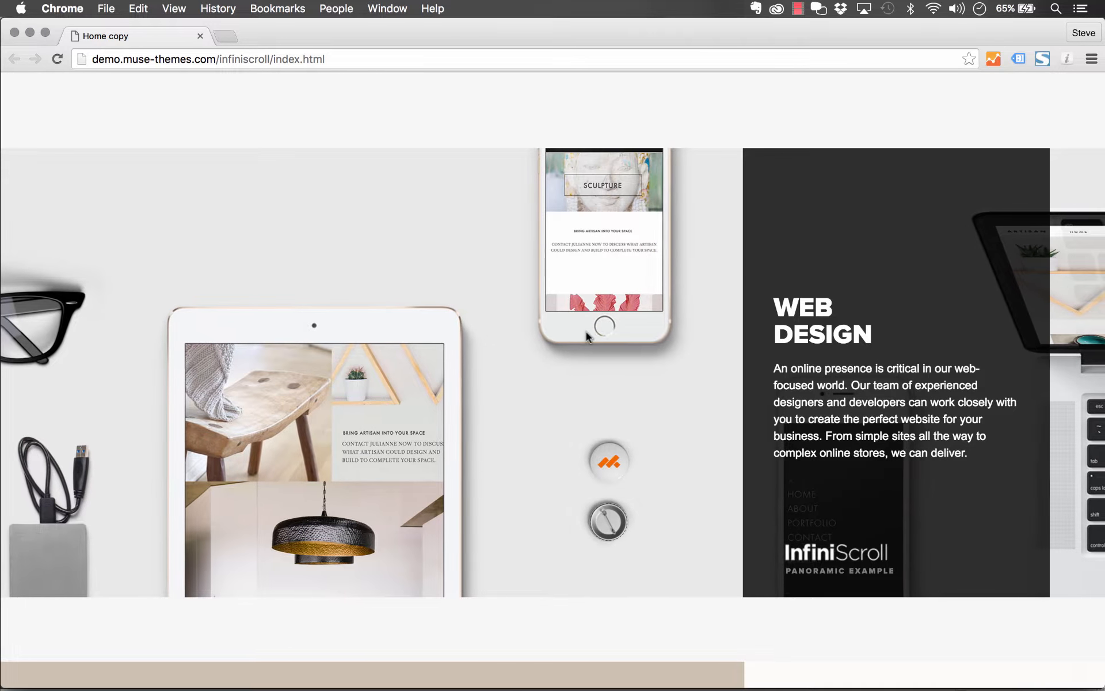
# Look through the panoramic, multi-image and layered examples on the InfiniScroll demo page
pyautogui.scroll(-10, 586, 332)
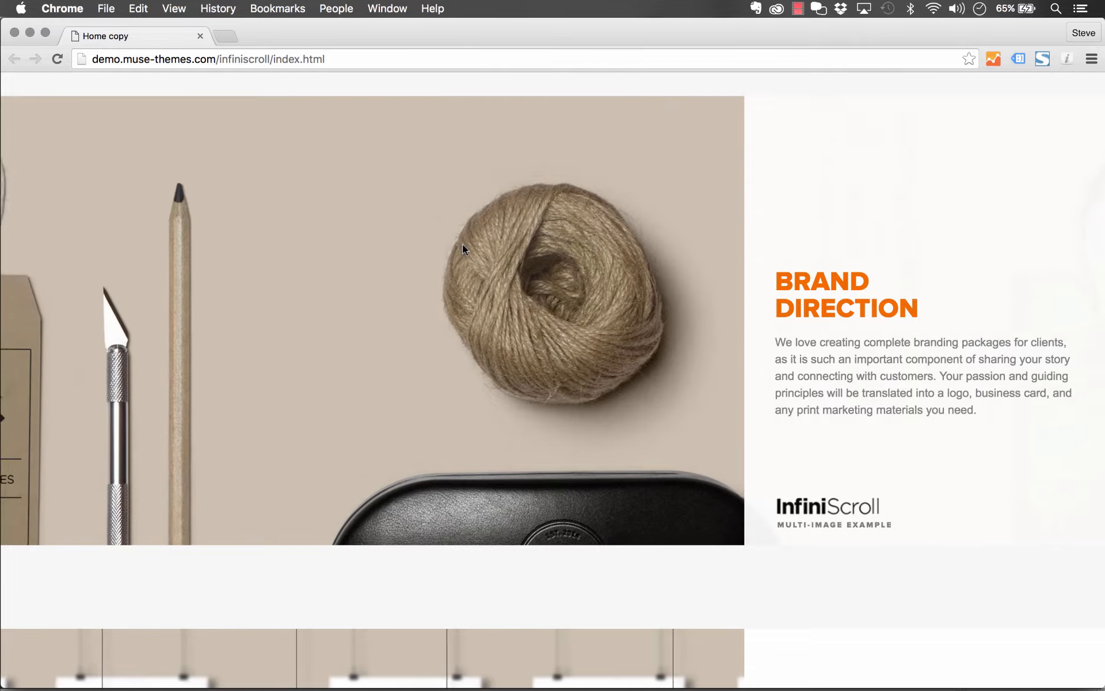
pyautogui.scroll(-8, 464, 247)
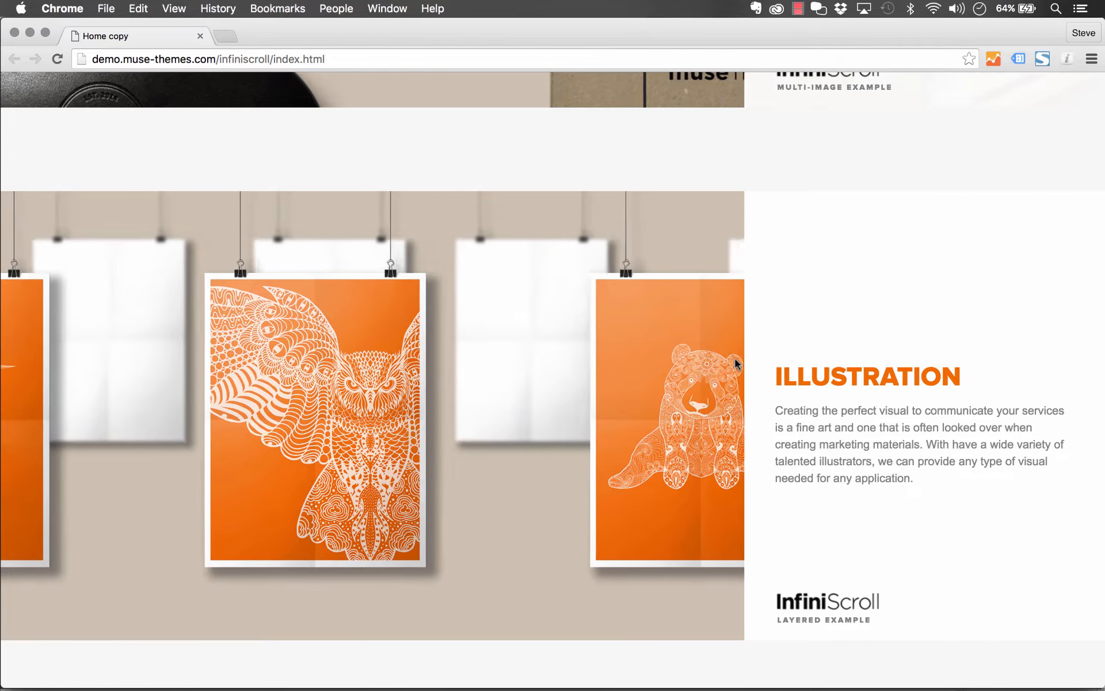
pyautogui.scroll(15, 736, 363)
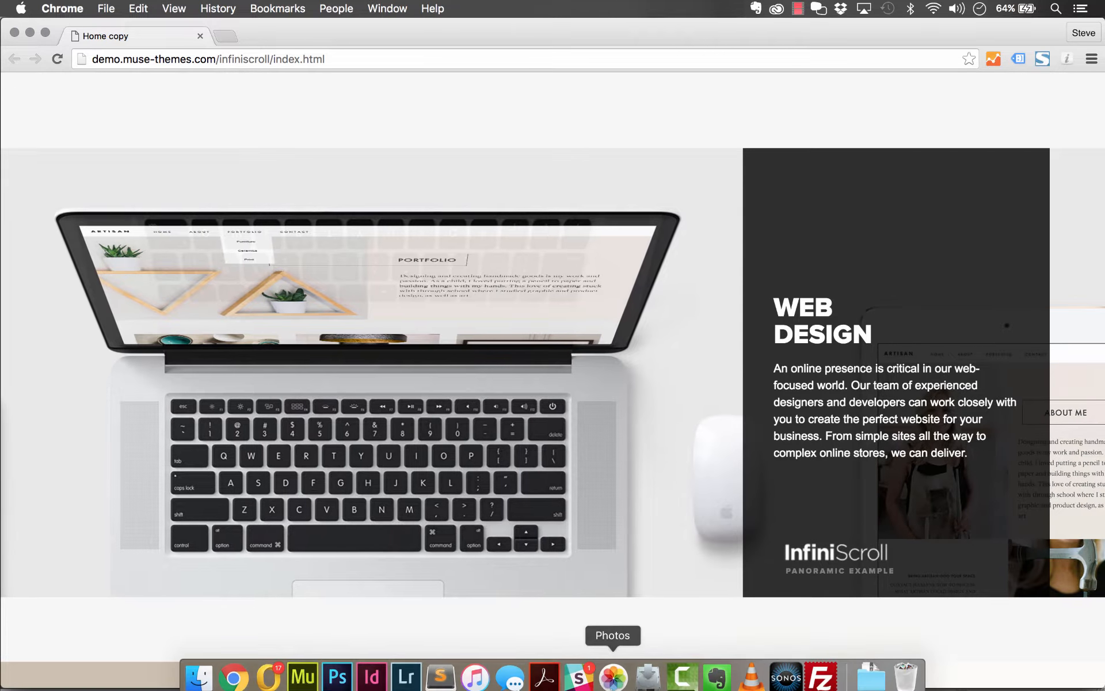
# Switch to Adobe Muse, place the Infiniscroll widget from the library on the Home page, and centre it horizontally at X 20, Y 74
pyautogui.click(302, 684)
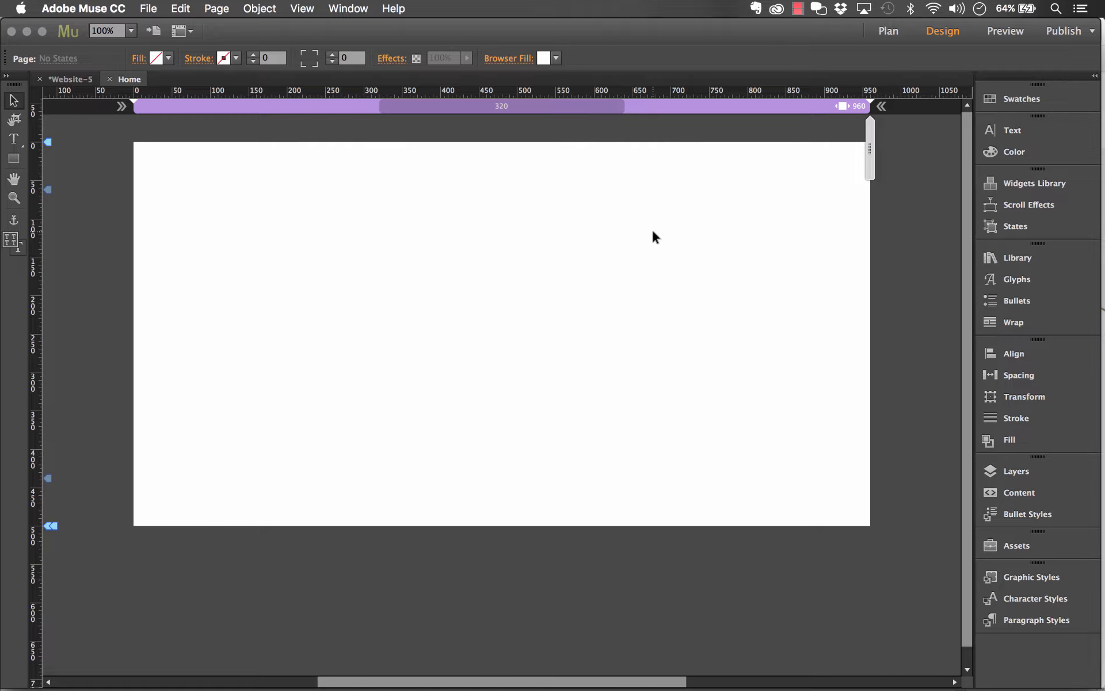
pyautogui.click(1010, 264)
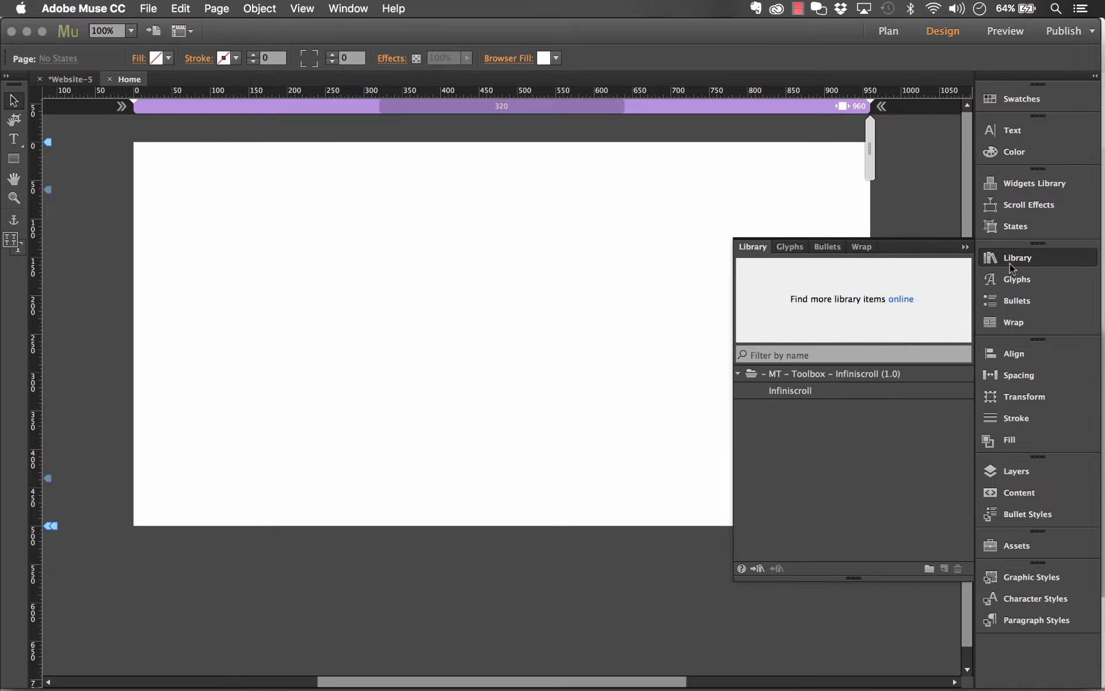
pyautogui.click(804, 390)
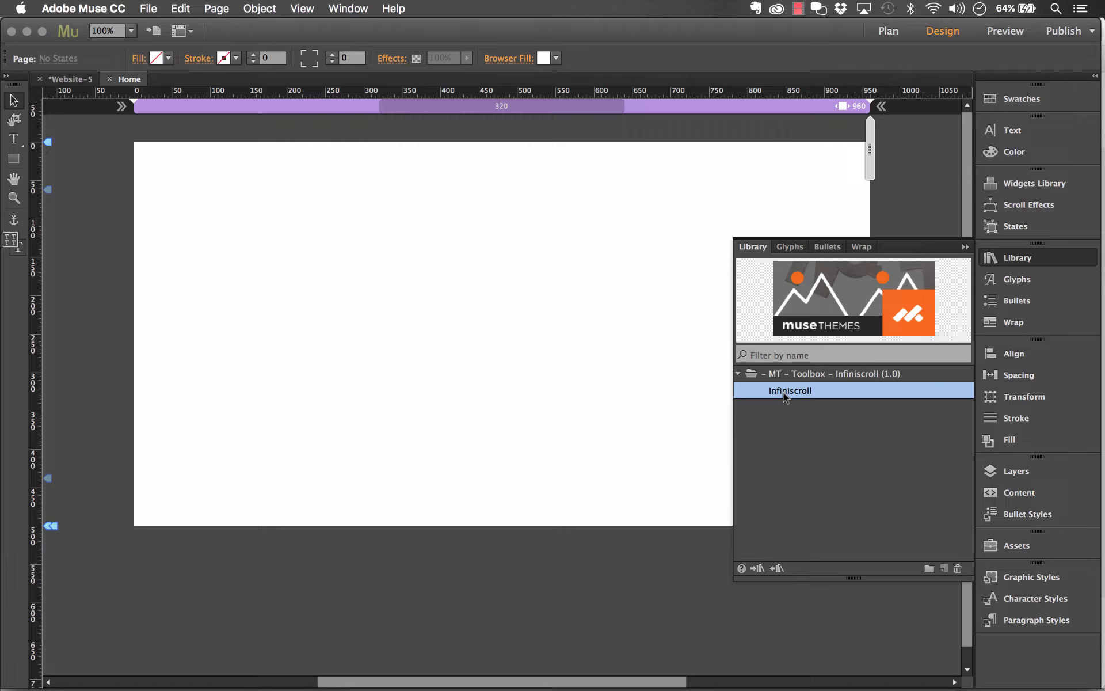
pyautogui.moveTo(783, 392); pyautogui.dragTo(141, 180)
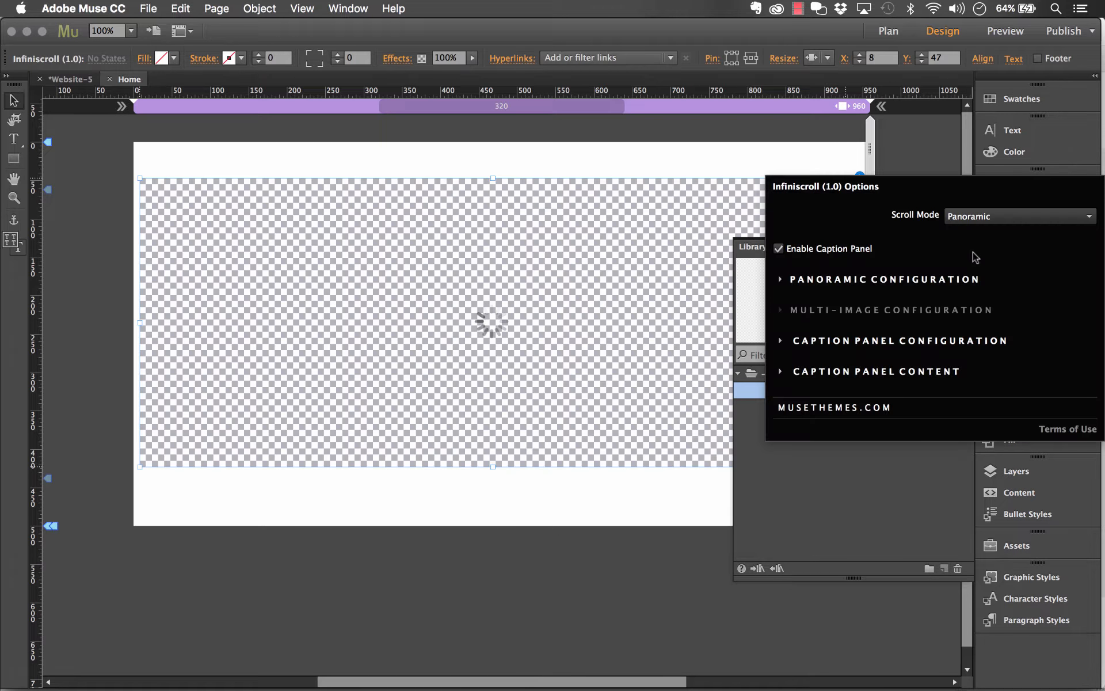
pyautogui.click(906, 147)
pyautogui.click(983, 257)
pyautogui.moveTo(644, 225); pyautogui.dragTo(654, 244)
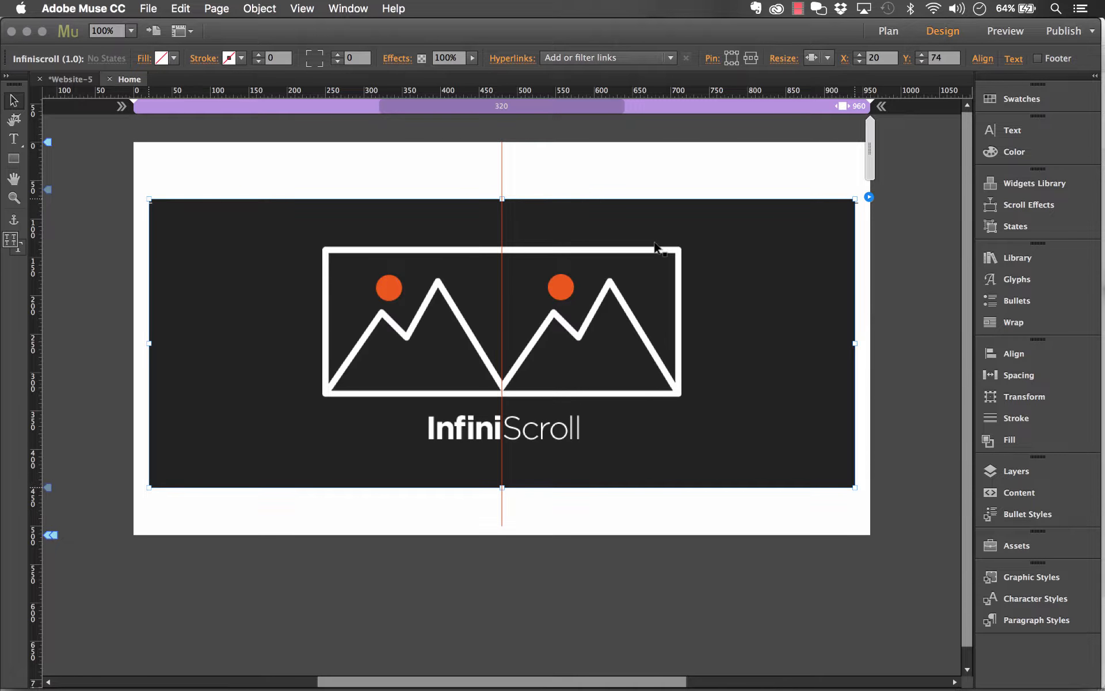
# Switch the Infiniscroll widget's scroll mode to Multi-Image and back to Panoramic
pyautogui.click(868, 197)
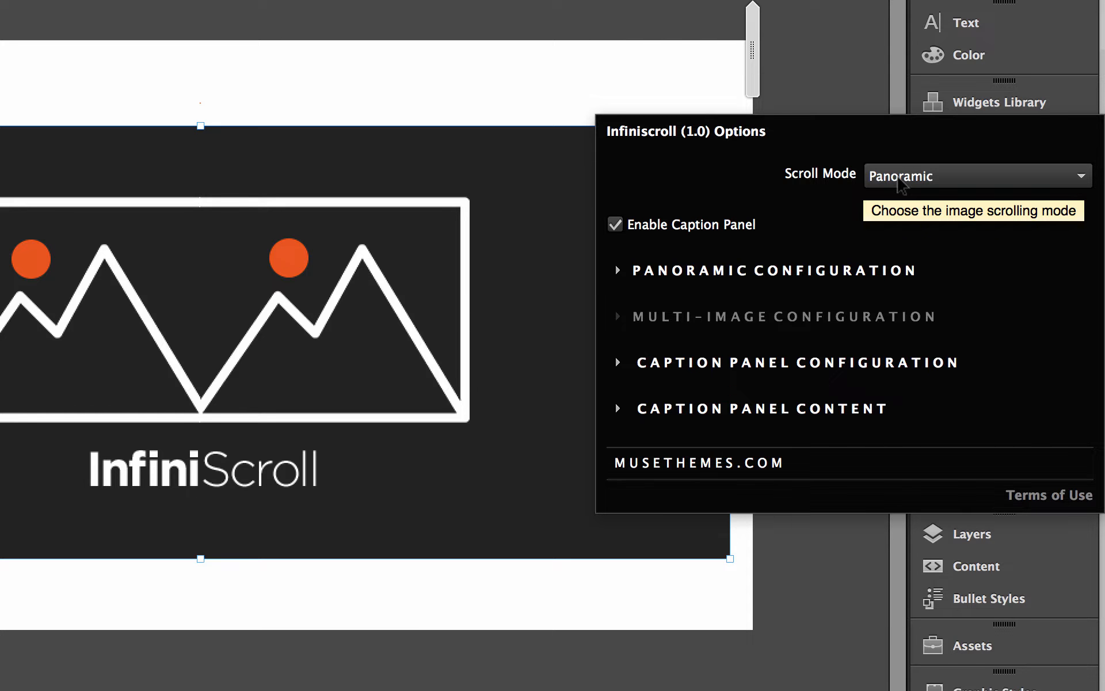
pyautogui.click(901, 185)
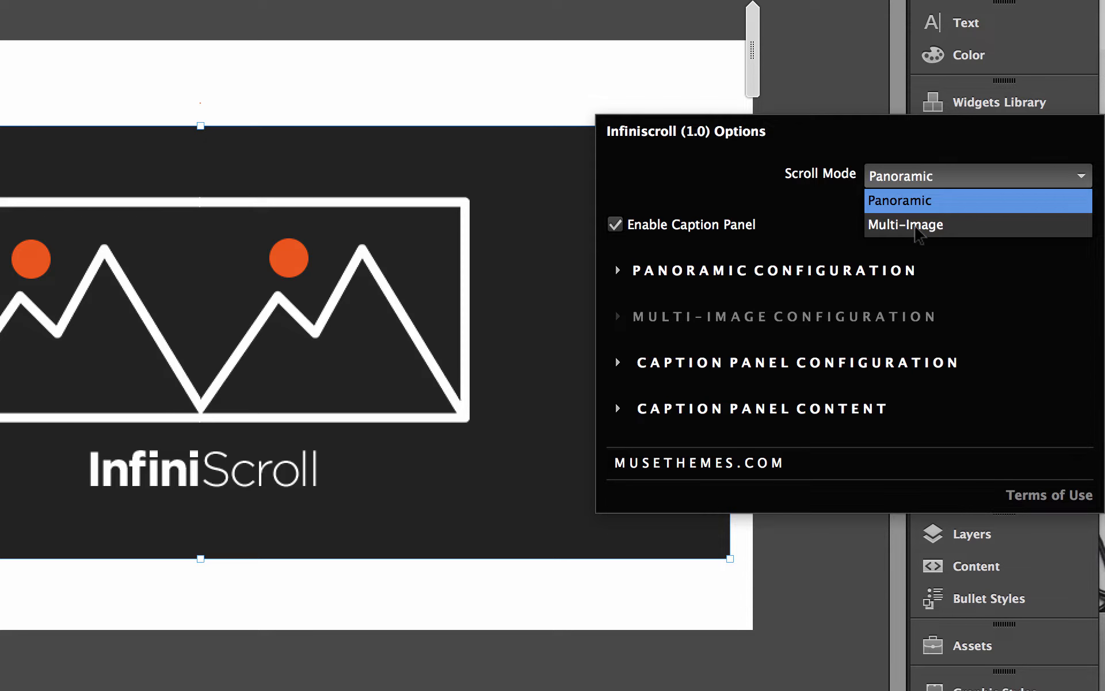
pyautogui.click(919, 227)
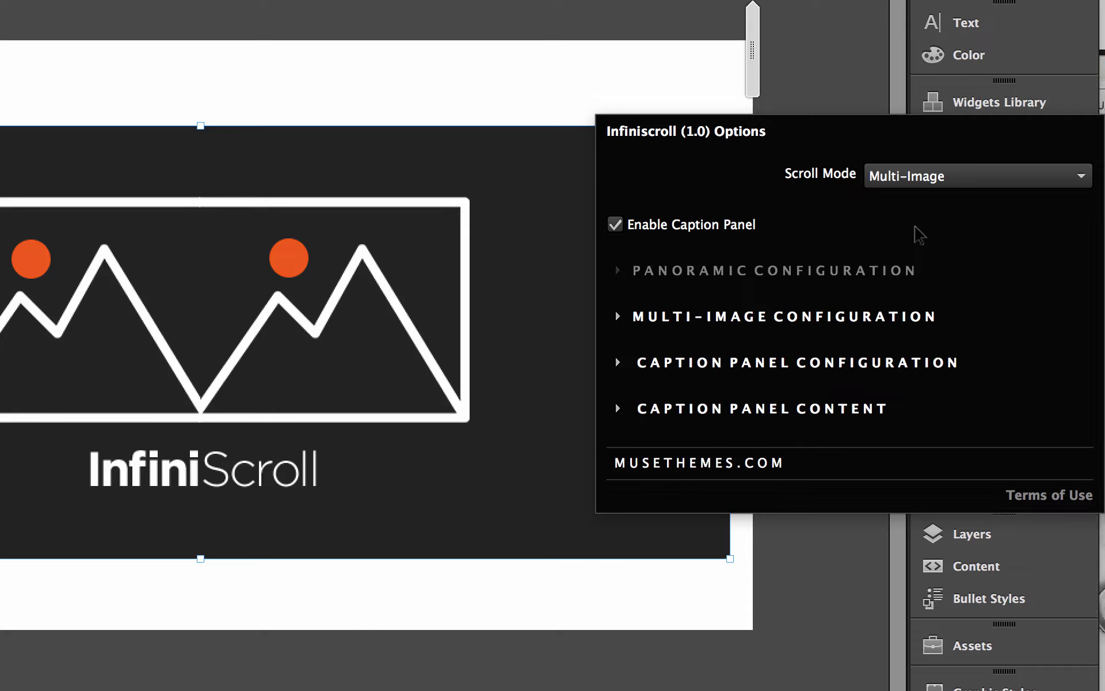
pyautogui.click(907, 183)
pyautogui.click(901, 202)
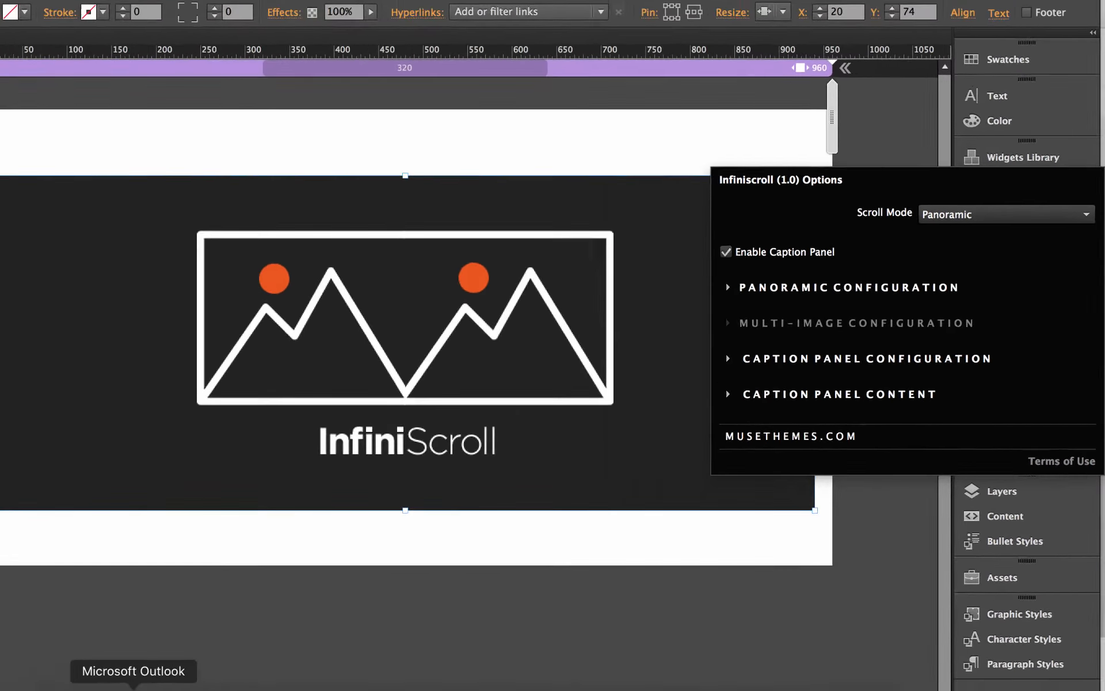
# Switch to Chrome and examine the caption panel on the demo page's panoramic example
pyautogui.click(234, 667)
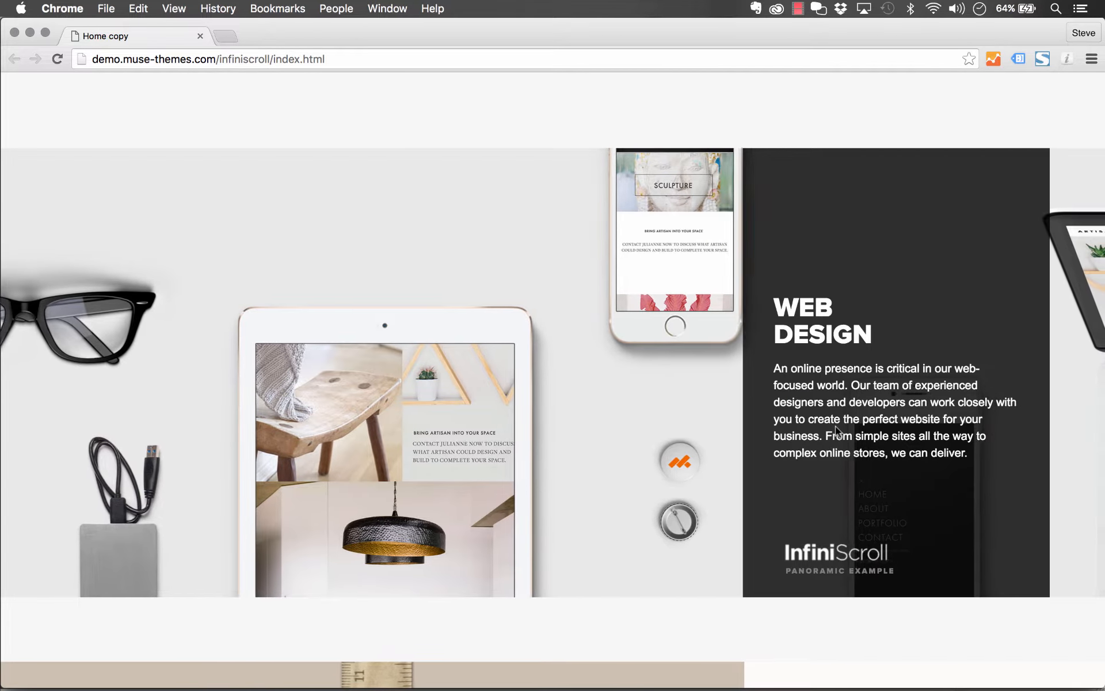
pyautogui.moveTo(580, 689)
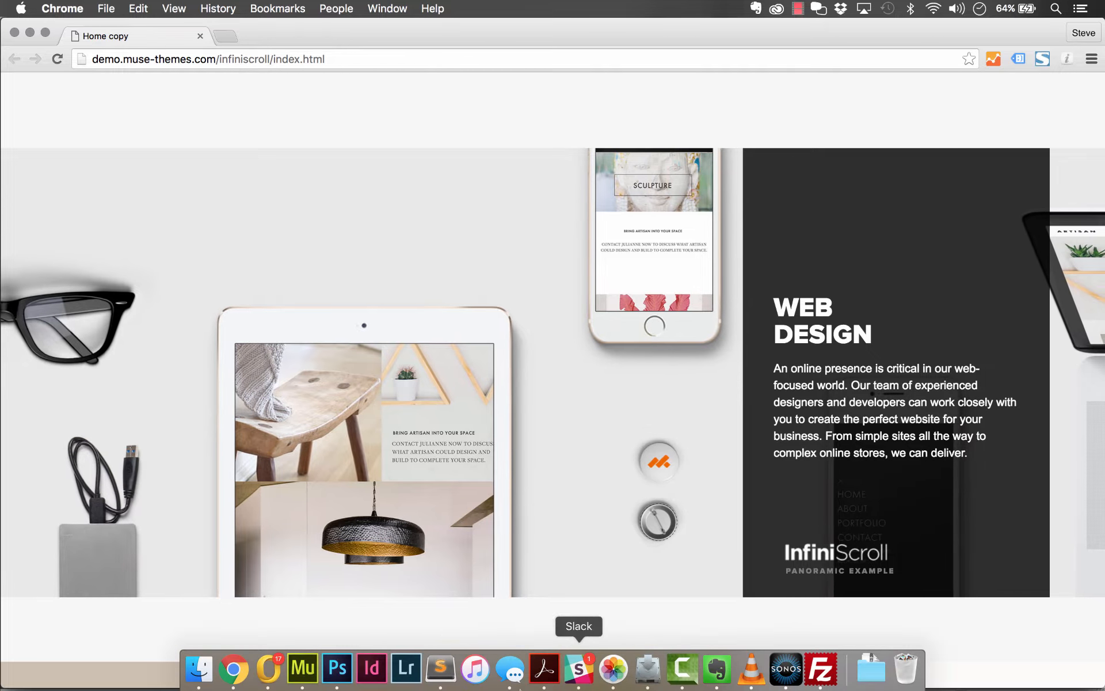
# Back in Adobe Muse, disable the Infiniscroll widget's caption panel and set the panoramic scroll speed to 20 seconds
pyautogui.click(302, 670)
pyautogui.click(869, 198)
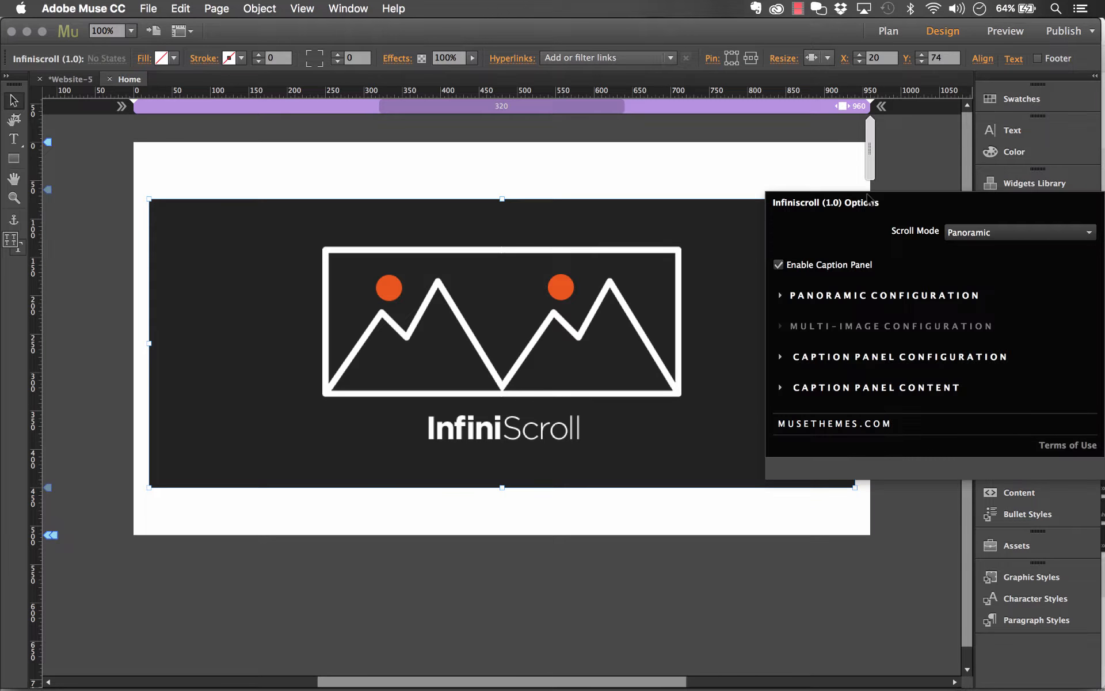
pyautogui.click(778, 265)
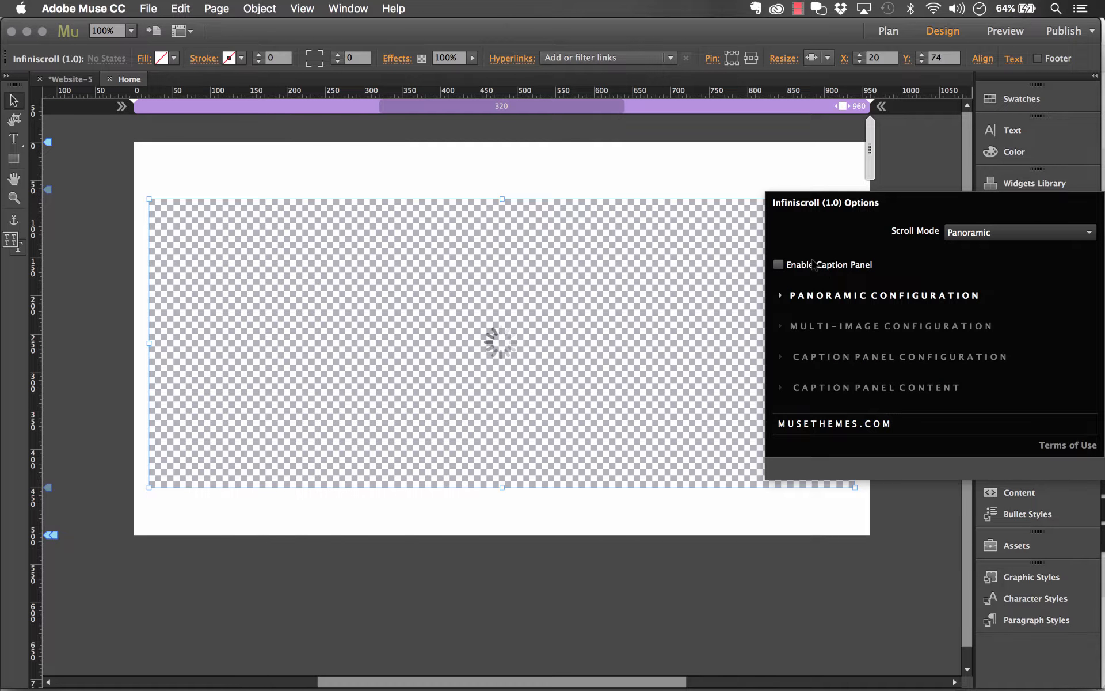
pyautogui.click(809, 296)
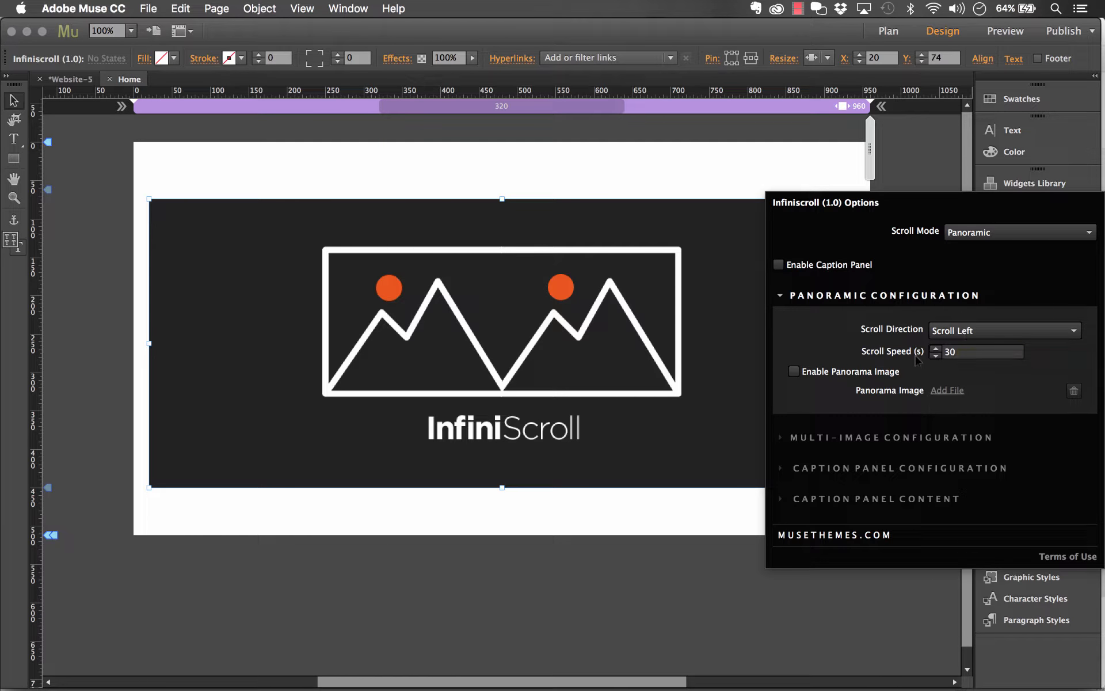
pyautogui.hotkey('shift', 'Down')
# Enable the panorama image and load pano1.jpg from the Demo folder after previewing it
pyautogui.click(794, 372)
pyautogui.click(952, 391)
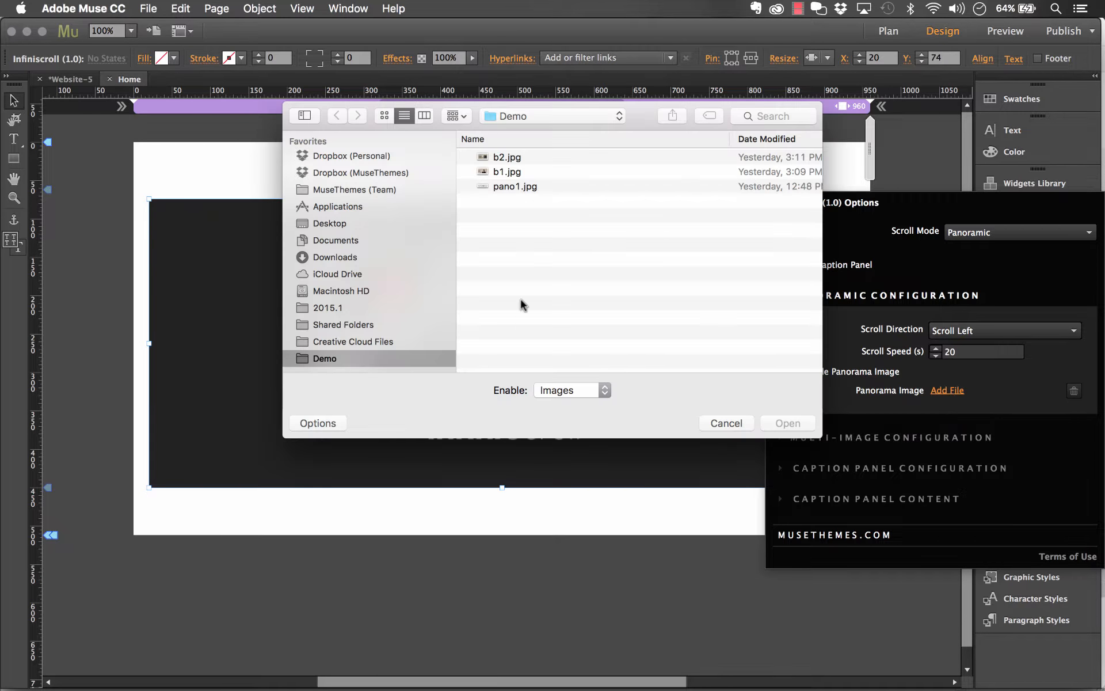
pyautogui.press('space')
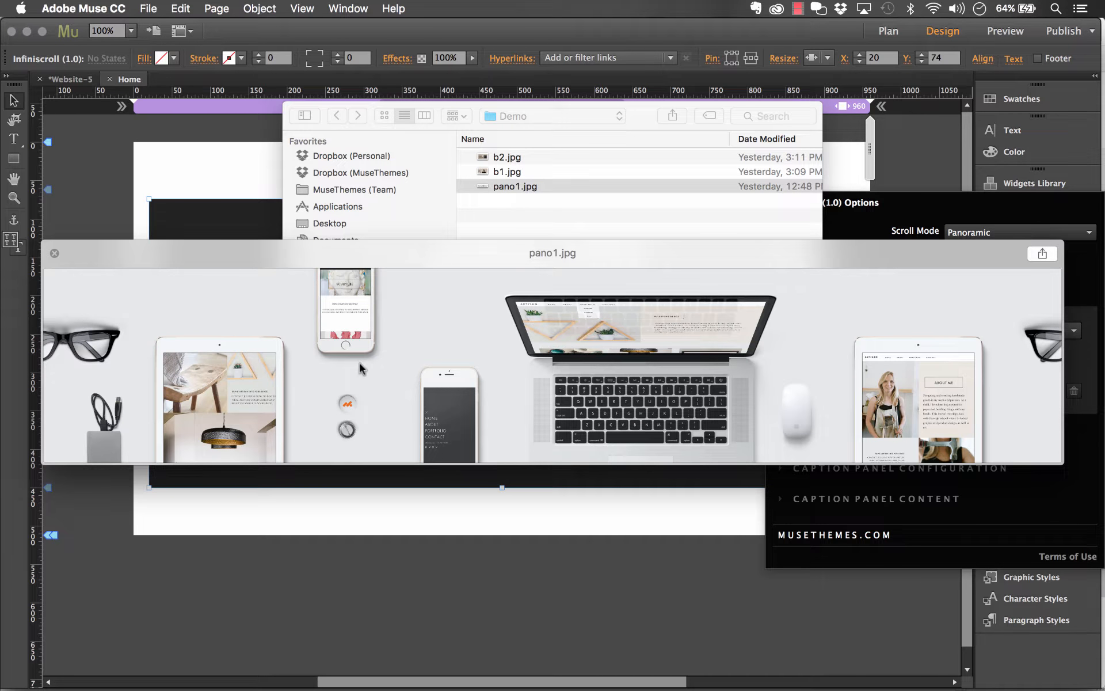
pyautogui.press('space')
pyautogui.click(784, 425)
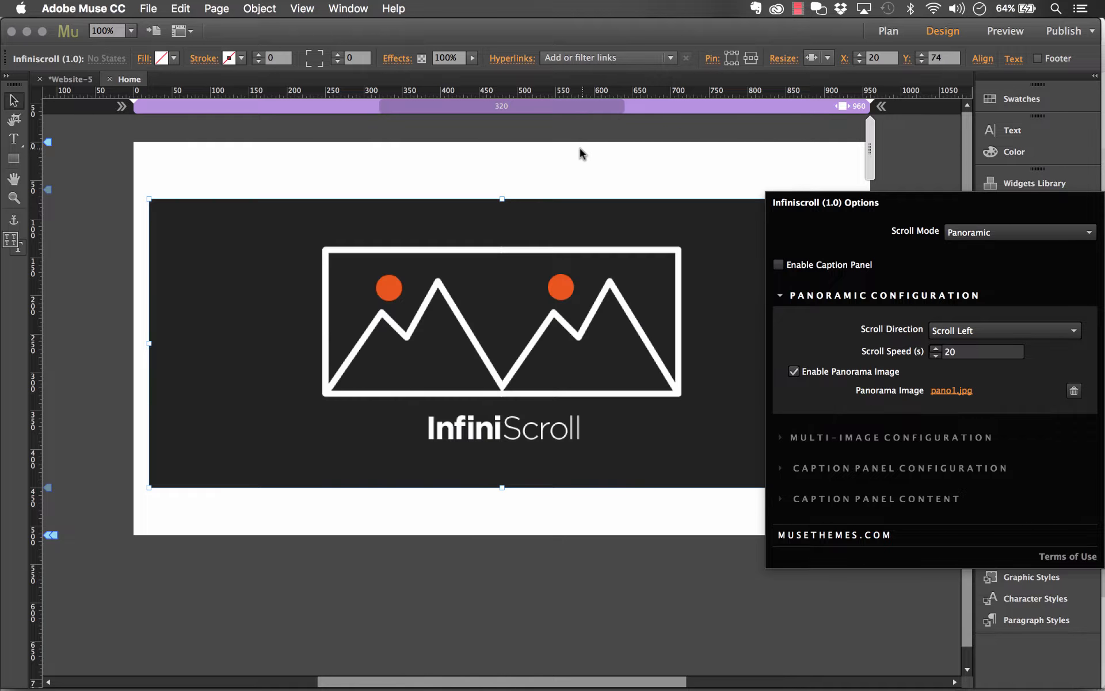
# Close the widget options and preview the Home page in the browser to check the scrolling panorama
pyautogui.click(579, 149)
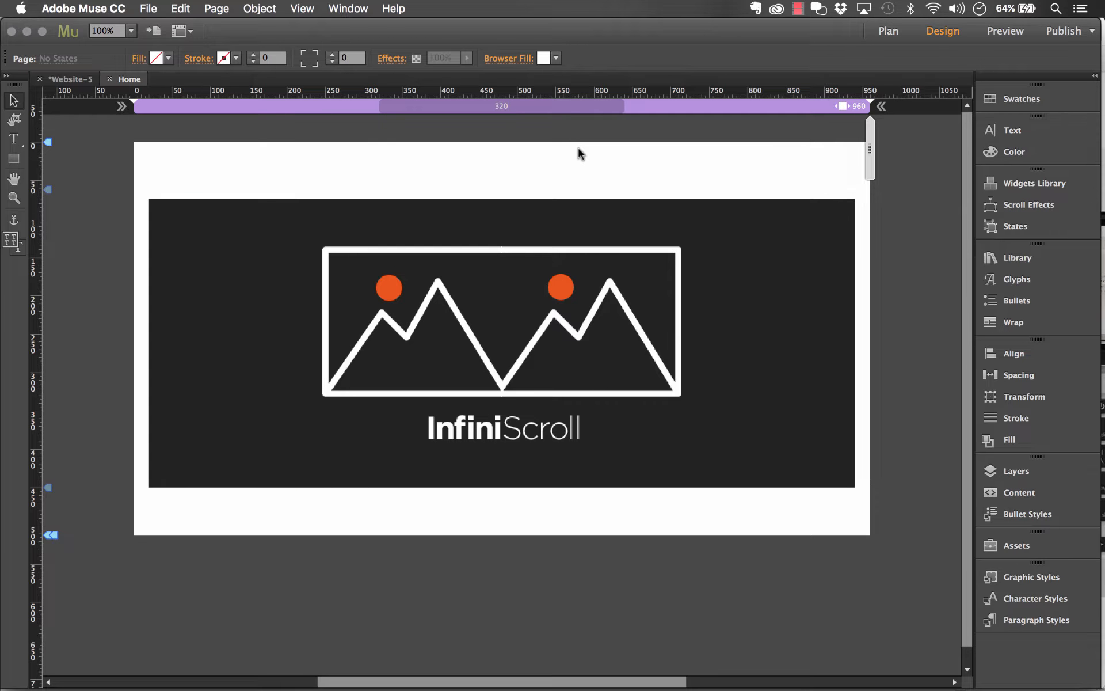
pyautogui.click(144, 8)
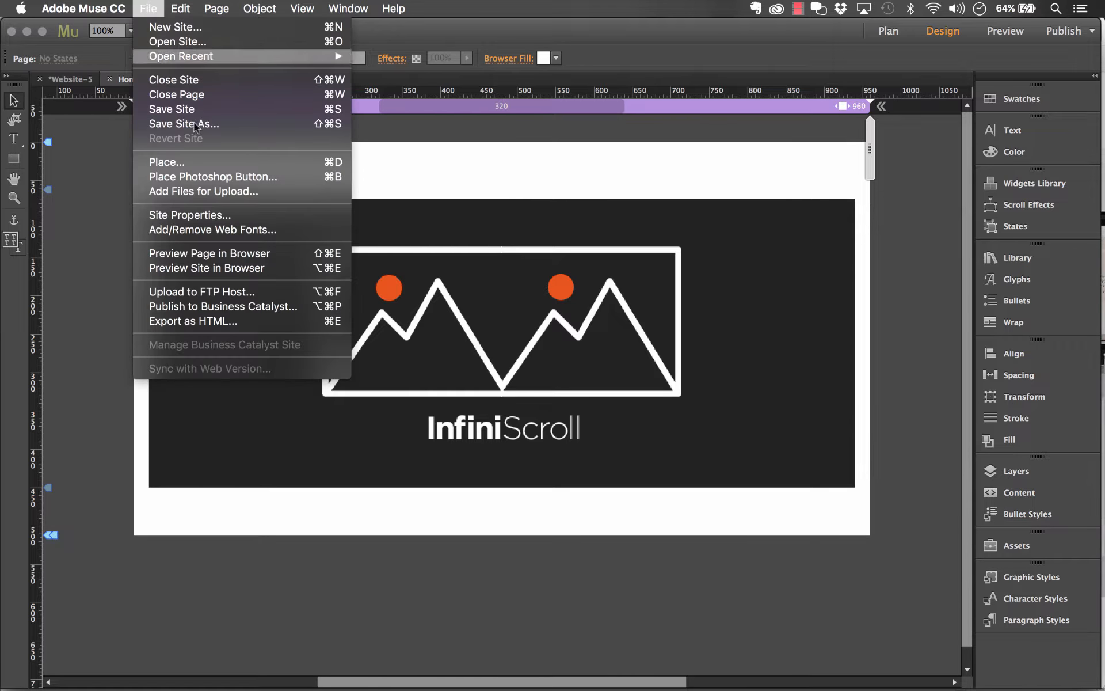
pyautogui.click(184, 251)
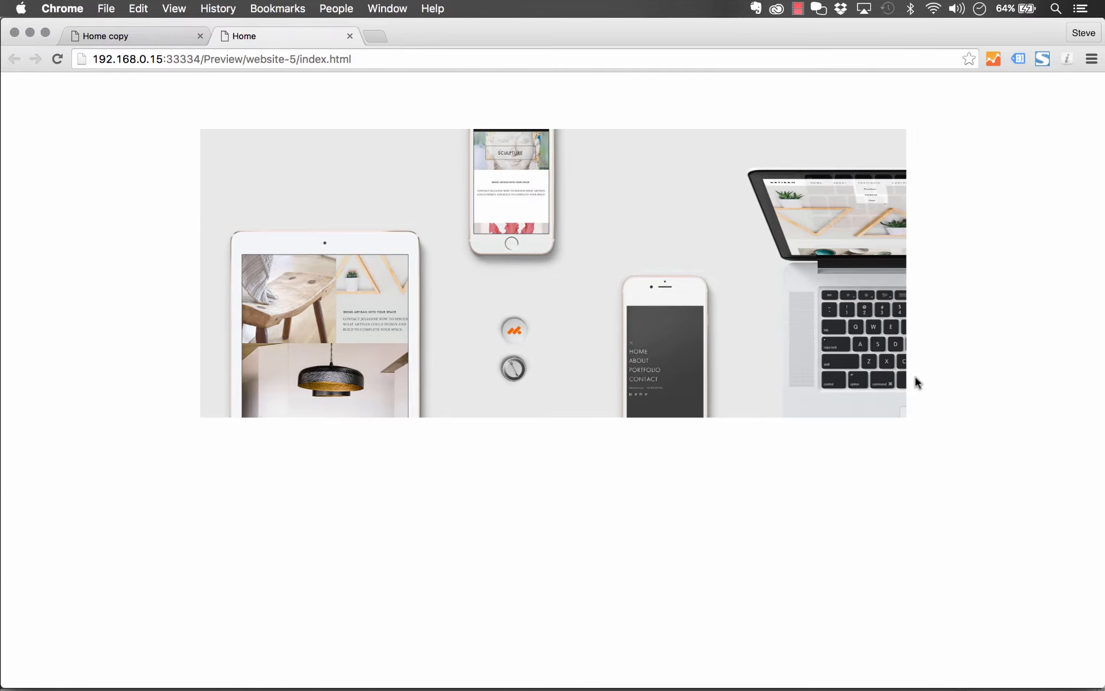
# Return to Adobe Muse and set the Infiniscroll widget's resize option to Stretch to Browser Width
pyautogui.click(302, 669)
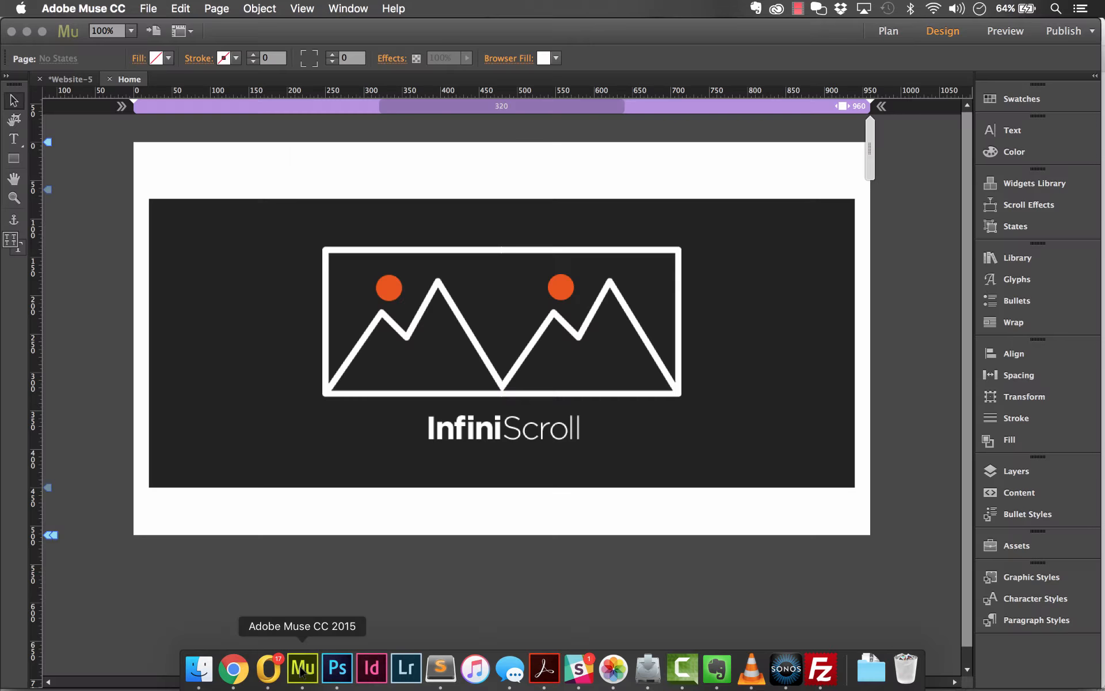
pyautogui.click(685, 235)
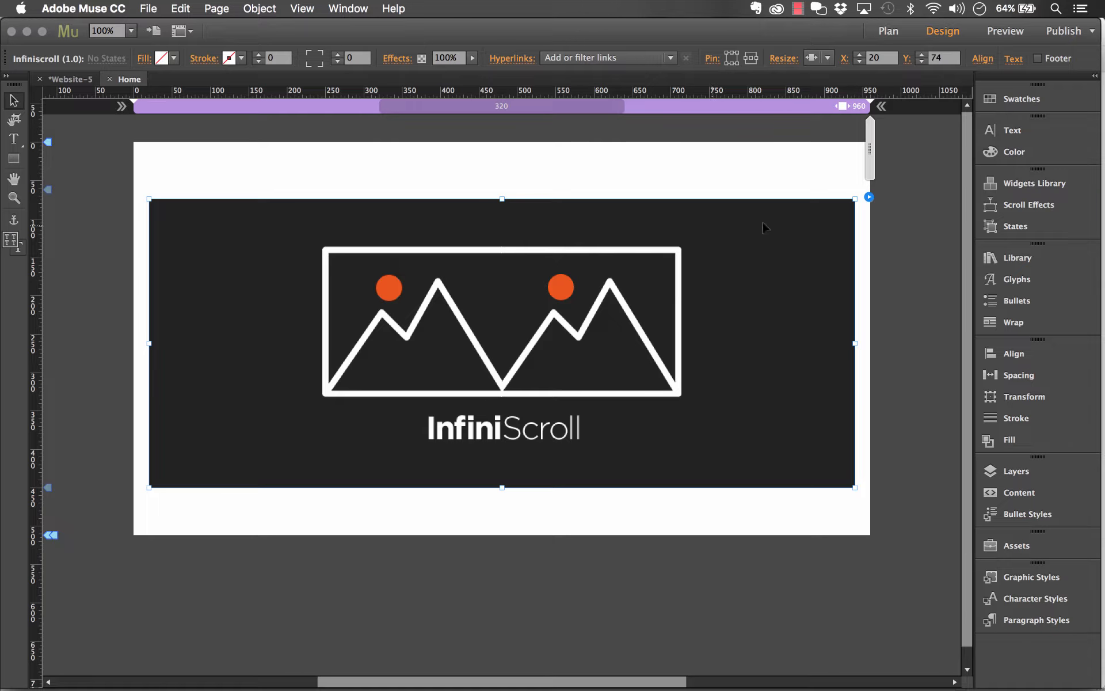
pyautogui.click(829, 58)
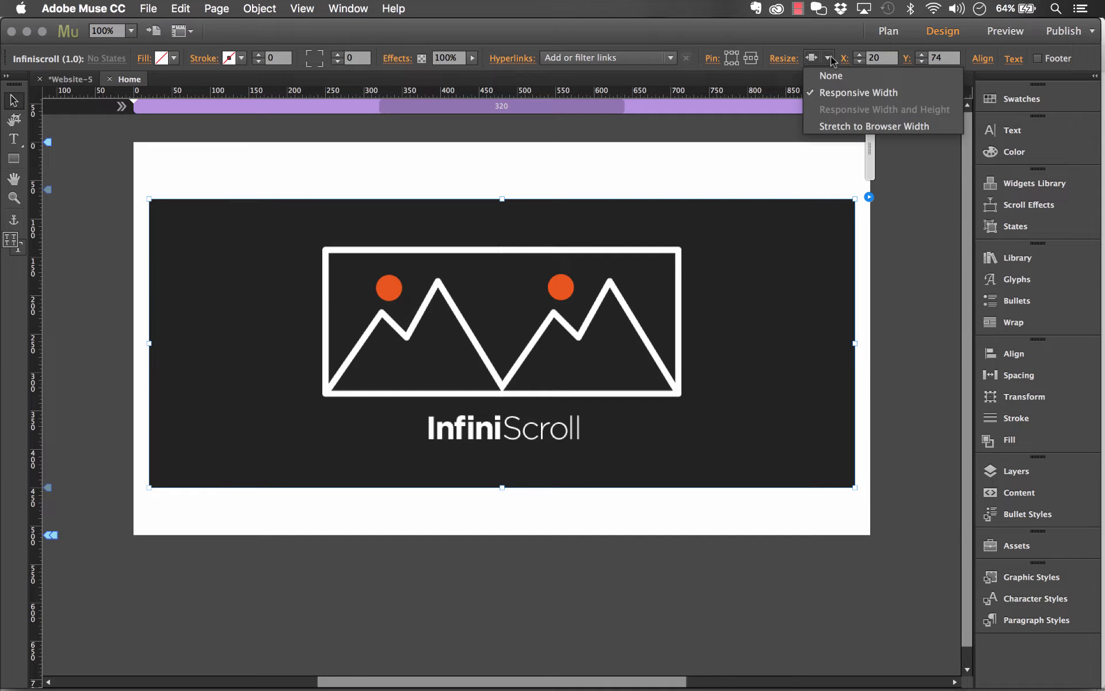
pyautogui.click(841, 126)
pyautogui.click(675, 170)
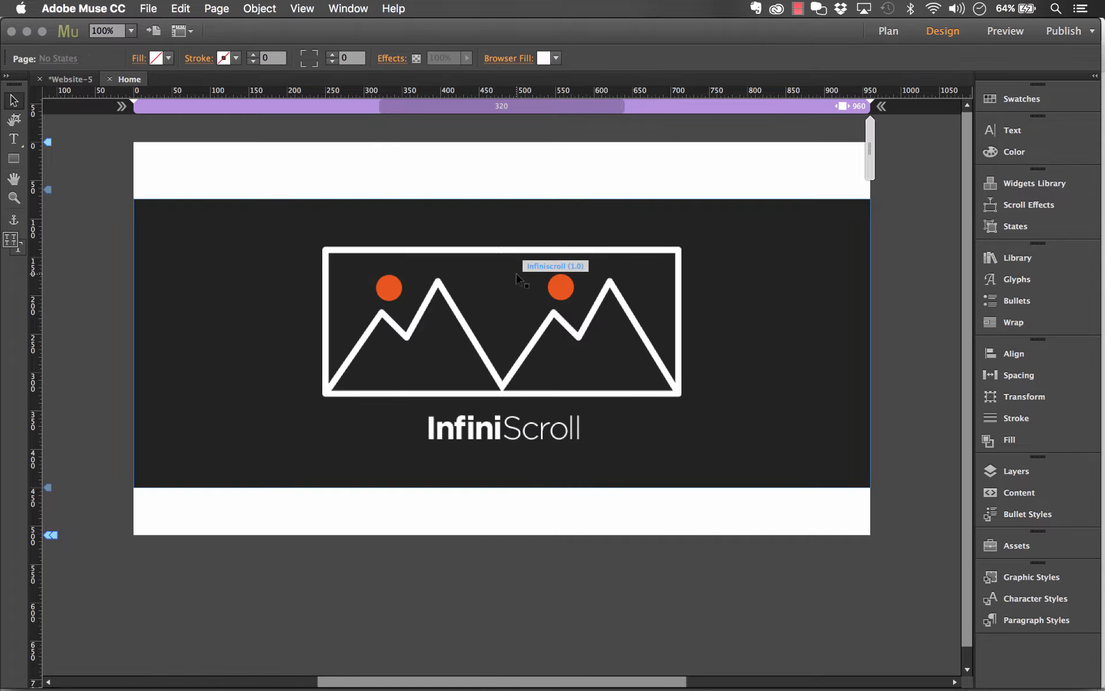
# Extend the Infiniscroll widget up to the page's top edge at Y 0 and downward to about 500 px high
pyautogui.click(517, 278)
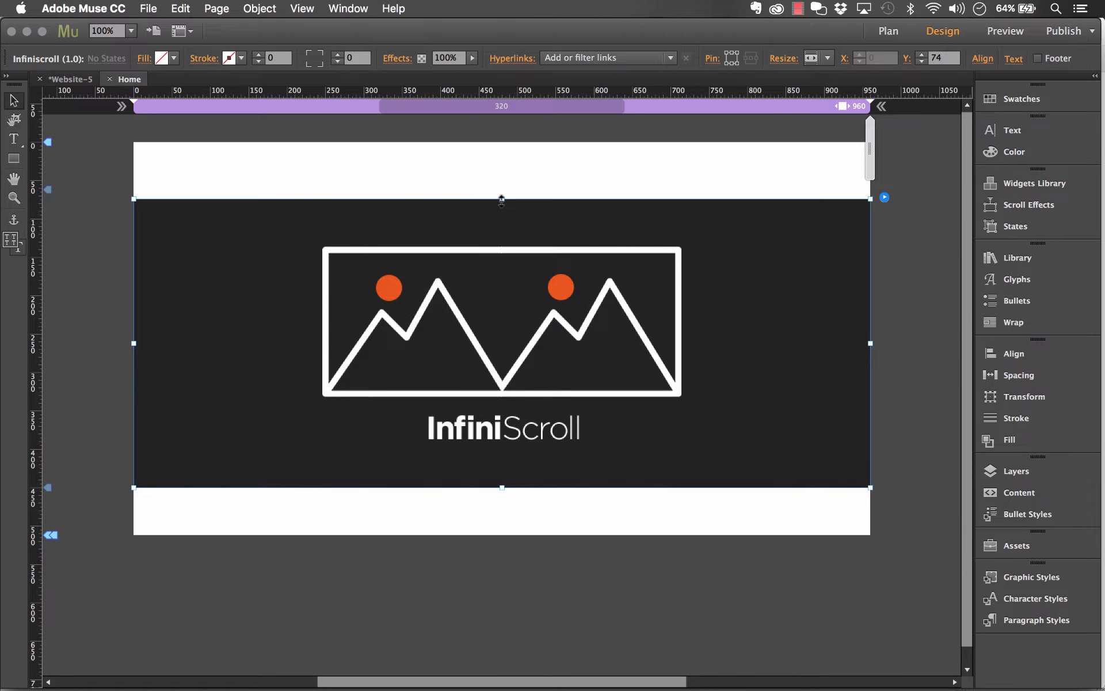
pyautogui.moveTo(502, 200); pyautogui.dragTo(505, 142)
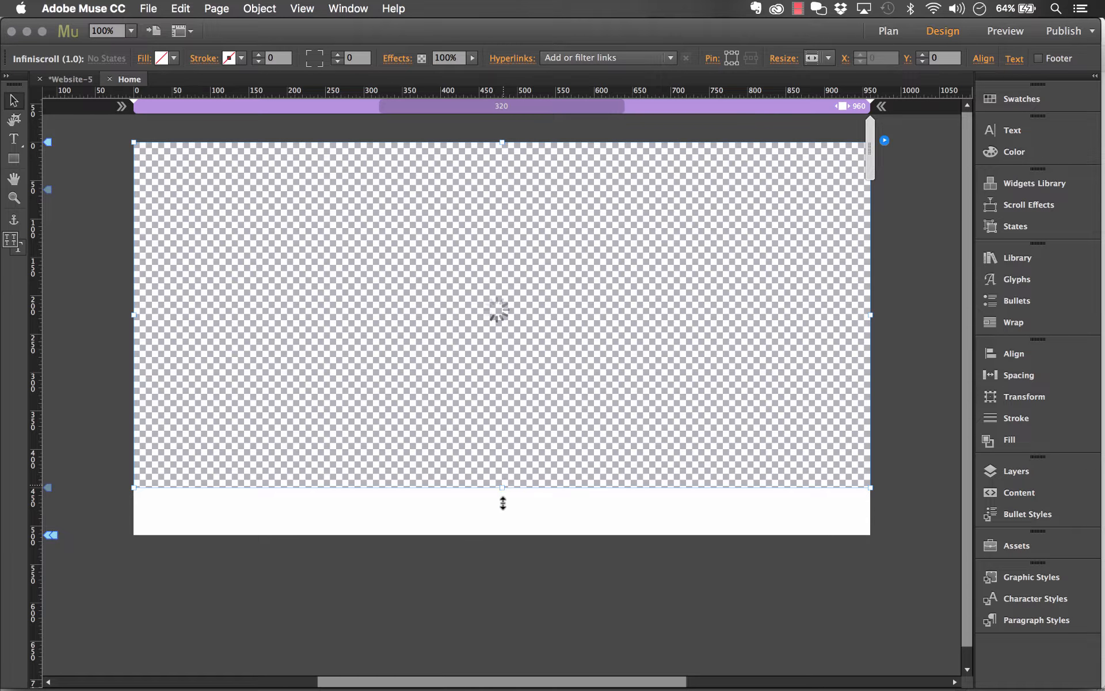
pyautogui.moveTo(503, 503); pyautogui.dragTo(498, 526)
pyautogui.click(494, 546)
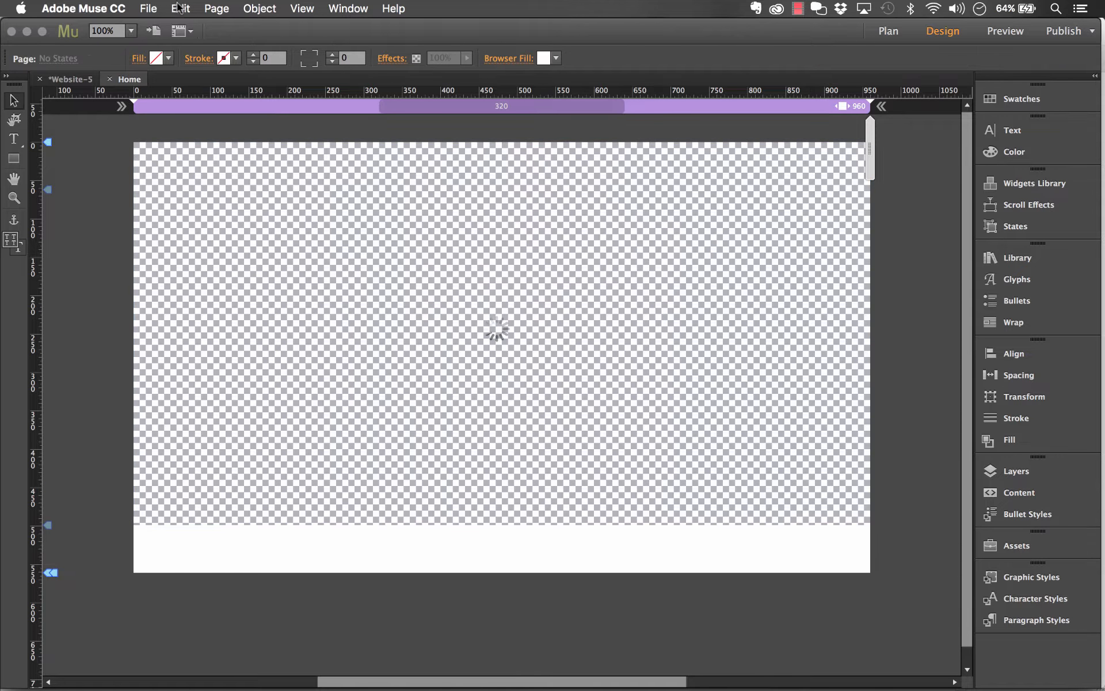
# Preview the Home page in the browser to check the full-width panorama, and close both preview tabs
pyautogui.click(148, 8)
pyautogui.click(231, 251)
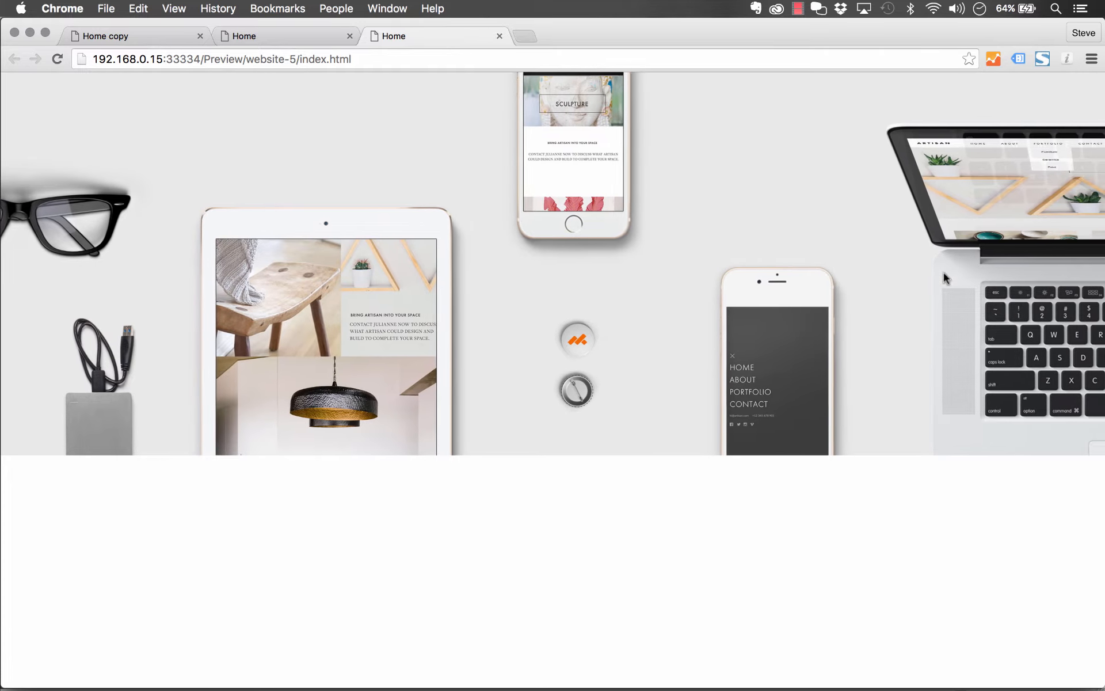
pyautogui.moveTo(1104, 254)
pyautogui.mouseDown()
pyautogui.moveTo(221, 230)
pyautogui.moveTo(1104, 239)
pyautogui.mouseUp()
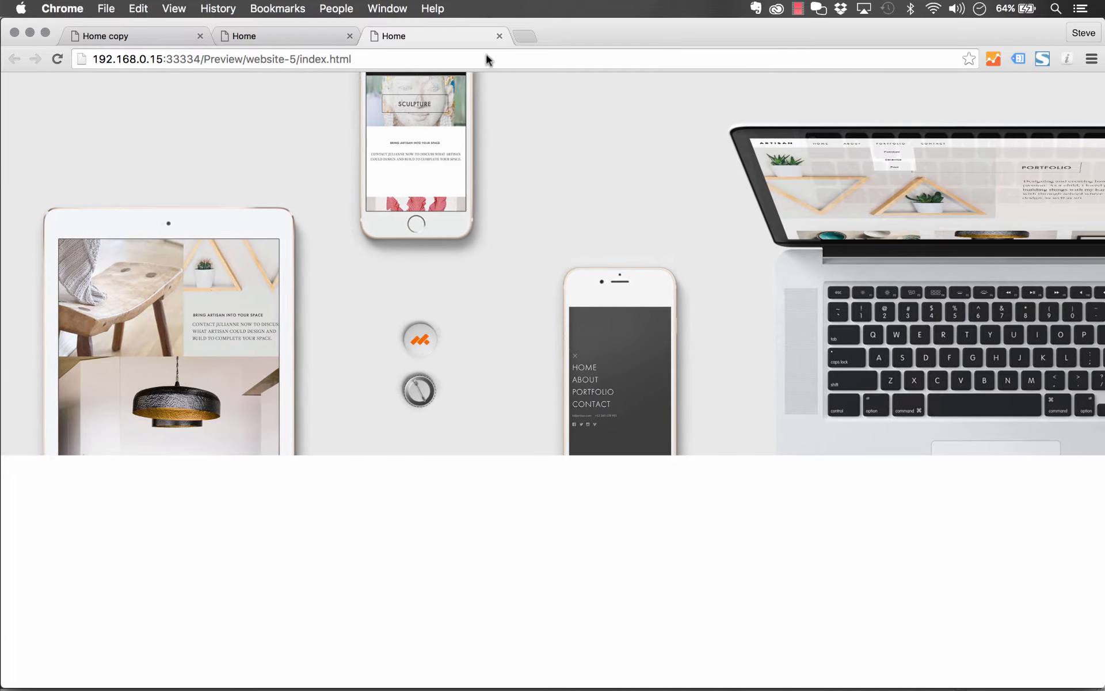
pyautogui.click(499, 36)
pyautogui.click(349, 35)
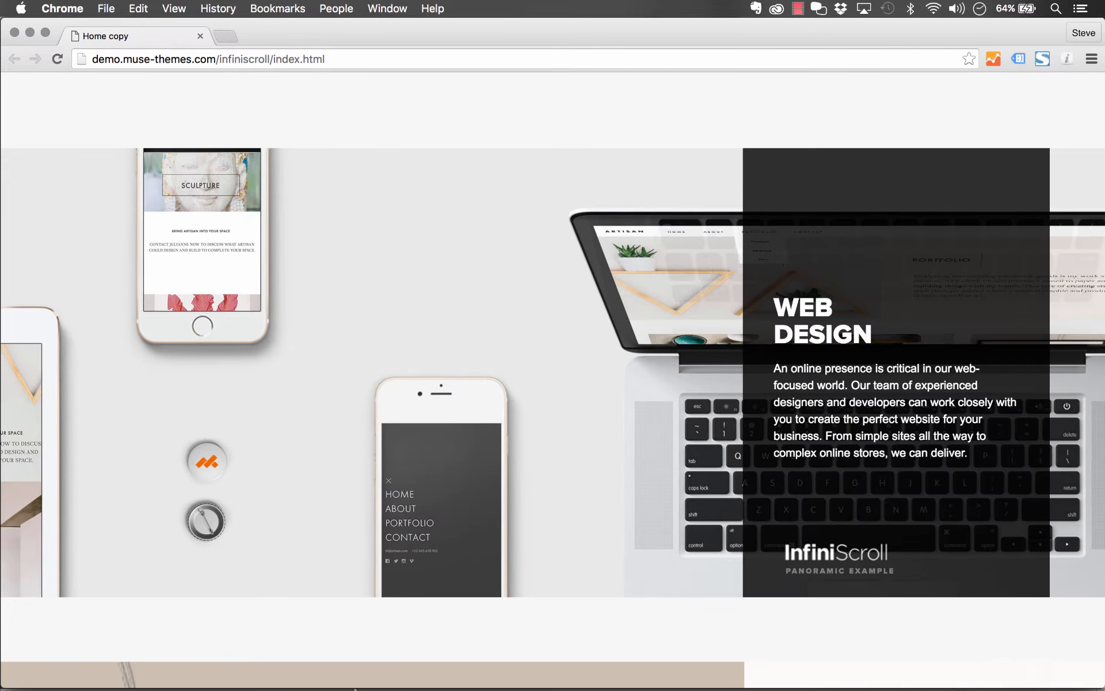
# Switch to Adobe Muse and set the Infiniscroll widget's scroll mode to Multi-Image with a scroll speed of 50 seconds
pyautogui.click(298, 666)
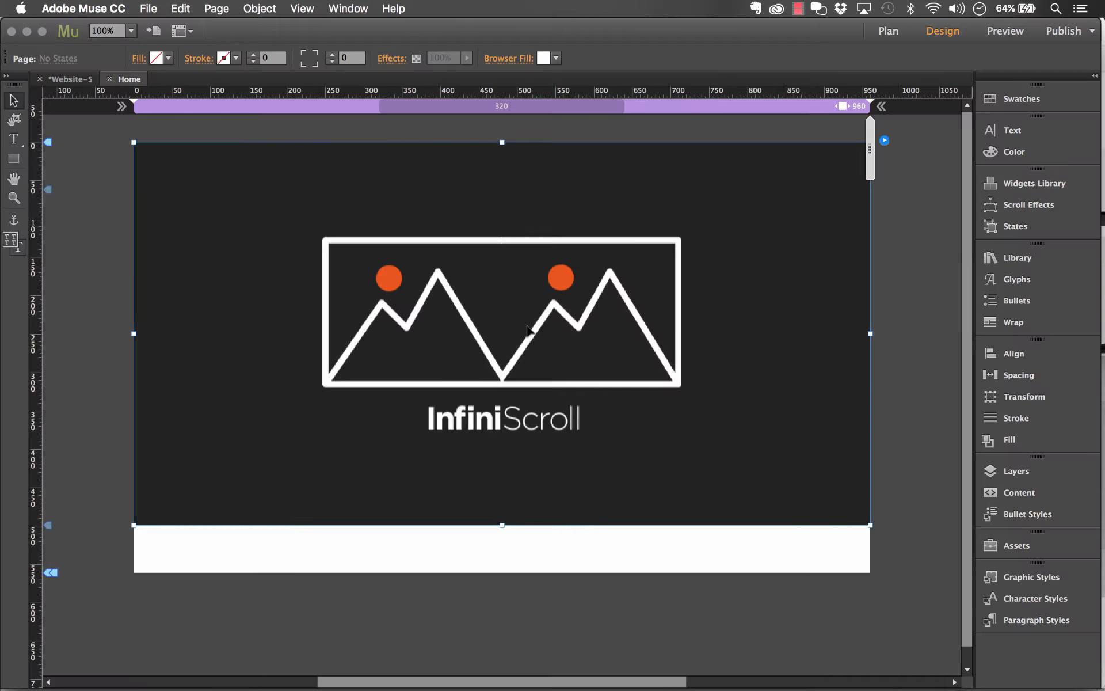
pyautogui.click(886, 143)
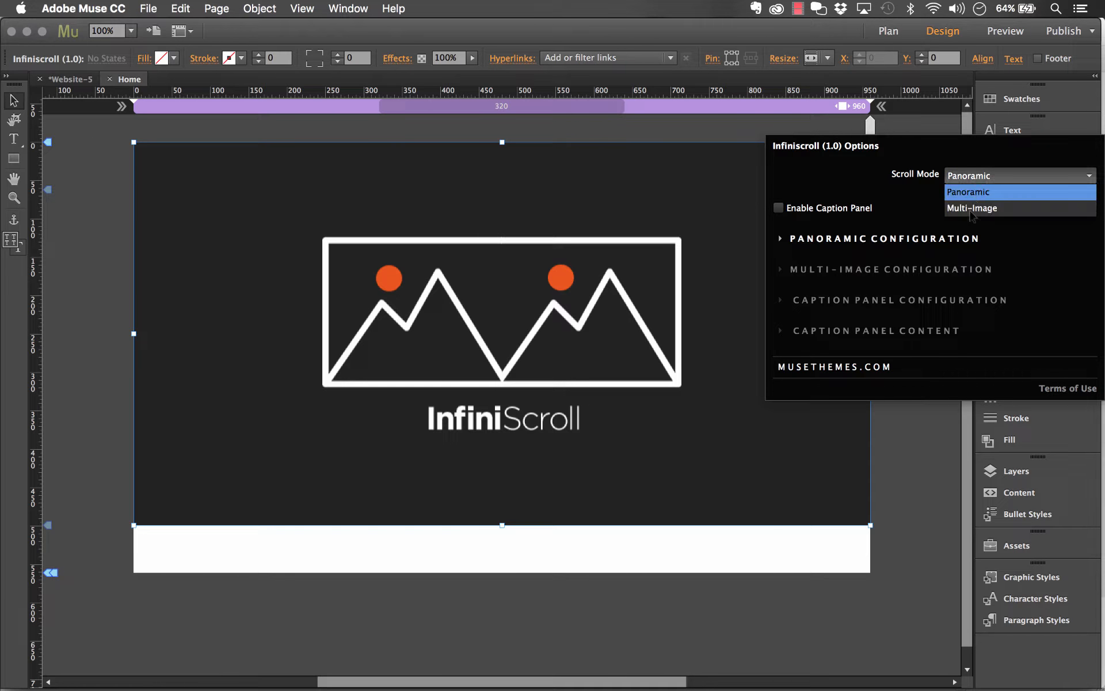
pyautogui.click(972, 208)
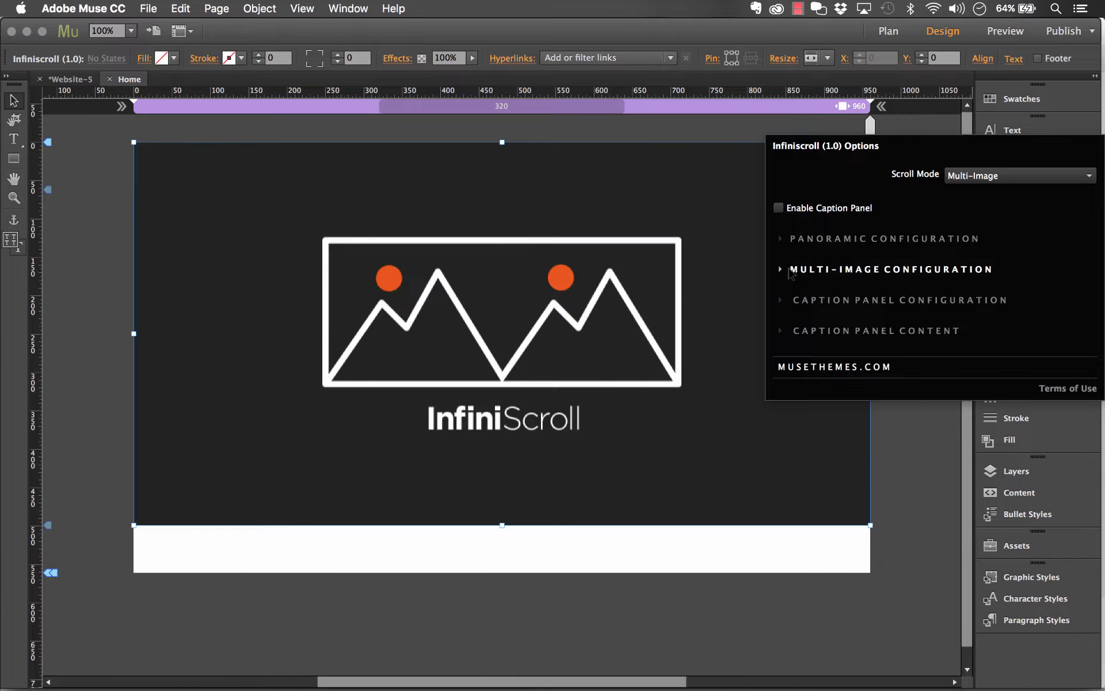
pyautogui.click(809, 271)
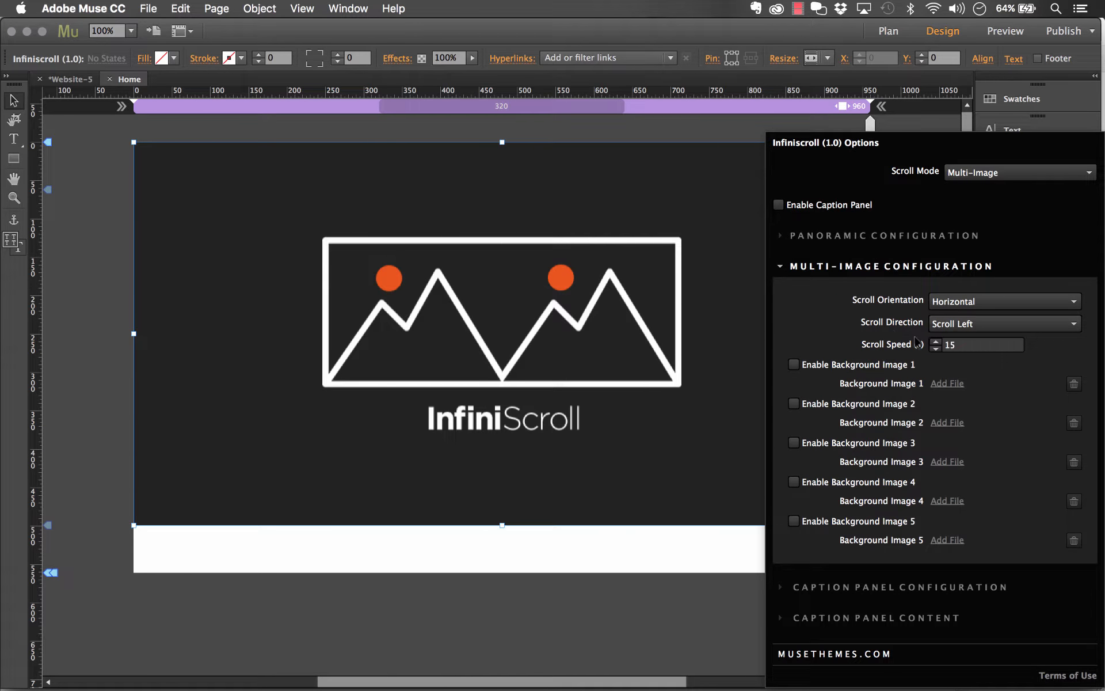
pyautogui.click(960, 344)
pyautogui.press('Return')
# Enable Background Image 1 and assign b1.jpg to it, checking the picture in a quick preview before adding it
pyautogui.click(794, 365)
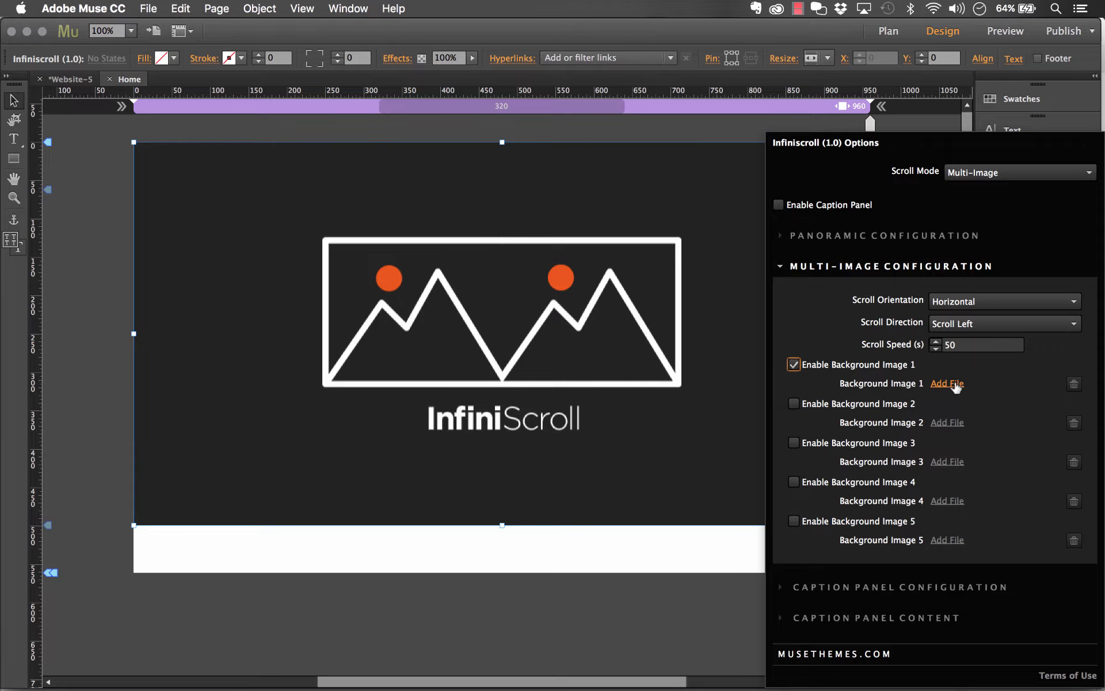
pyautogui.click(953, 384)
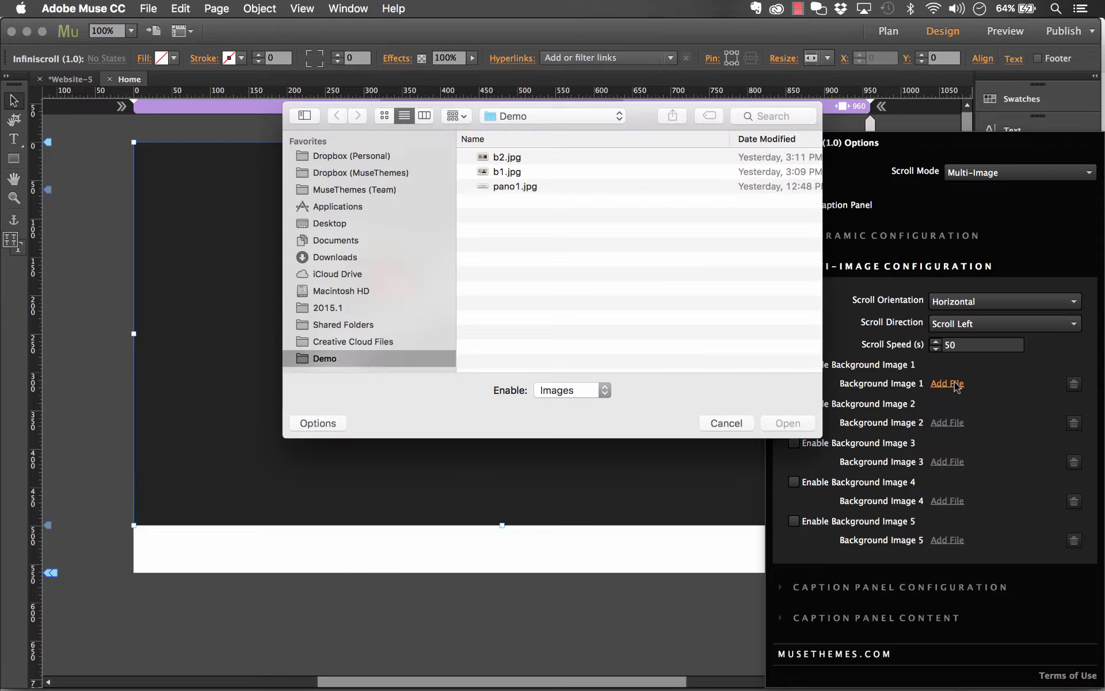
pyautogui.click(502, 168)
pyautogui.press('space')
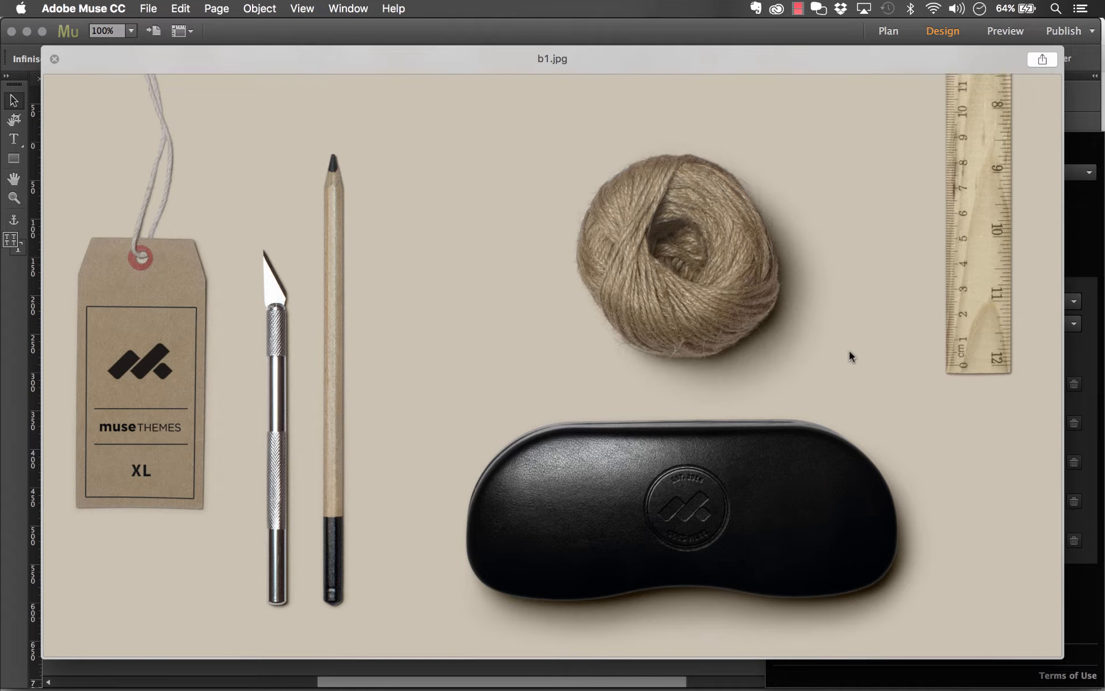
pyautogui.press('space')
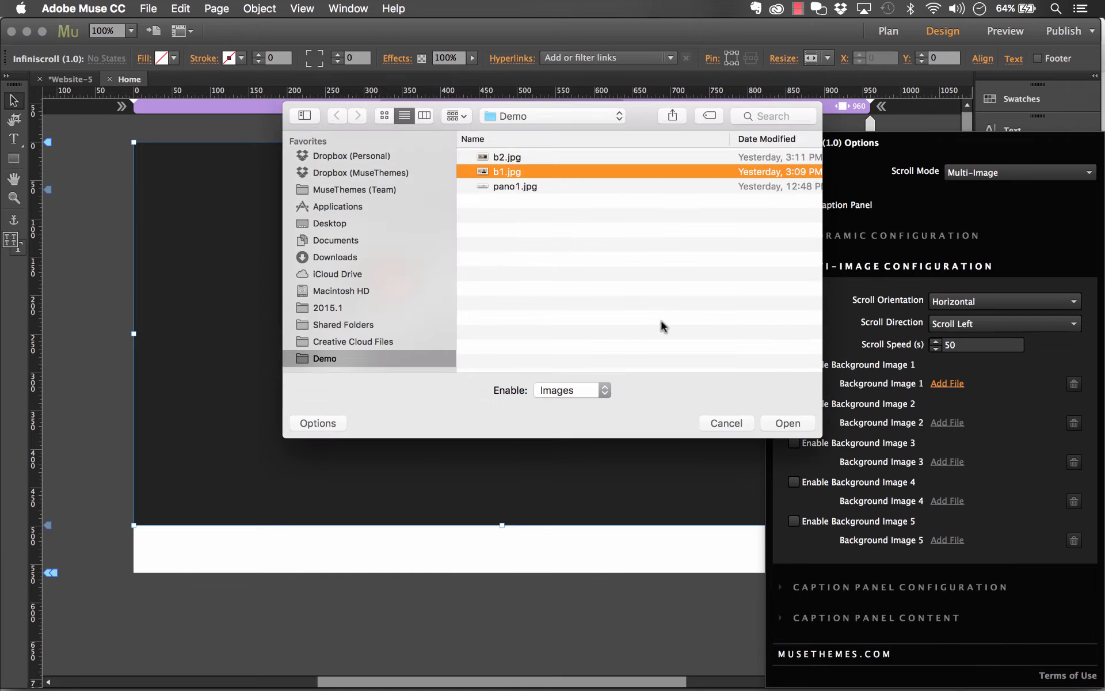
pyautogui.click(805, 424)
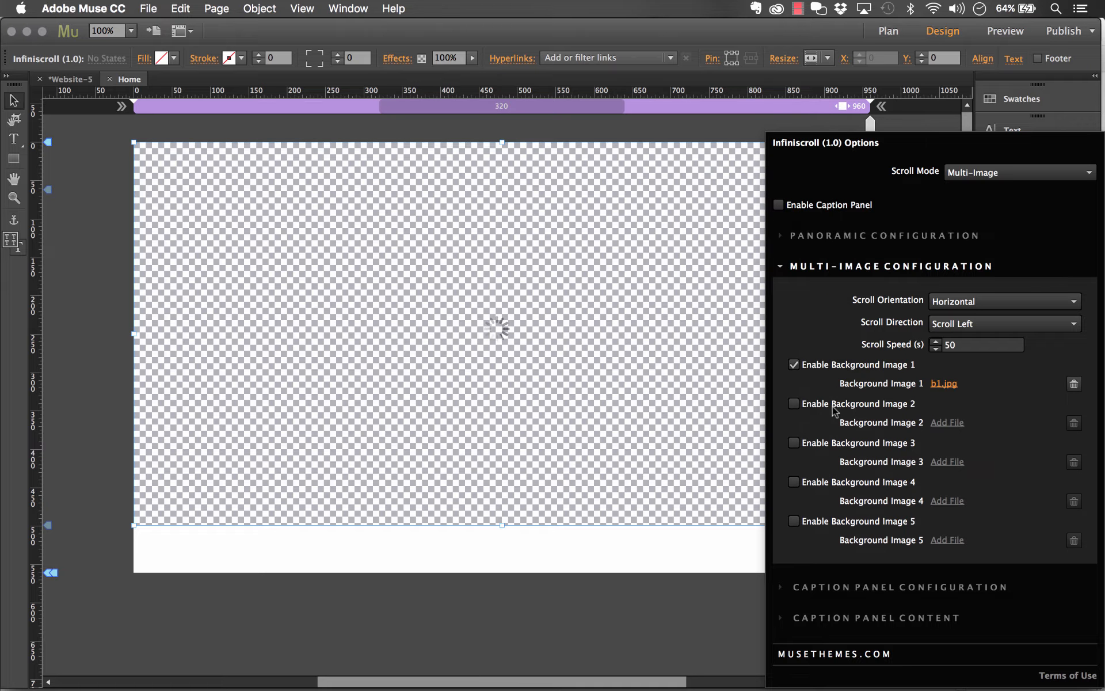
# Enable Background Image 2 and assign b2.jpg to it, checking the picture in a quick preview before adding it
pyautogui.click(834, 406)
pyautogui.click(948, 423)
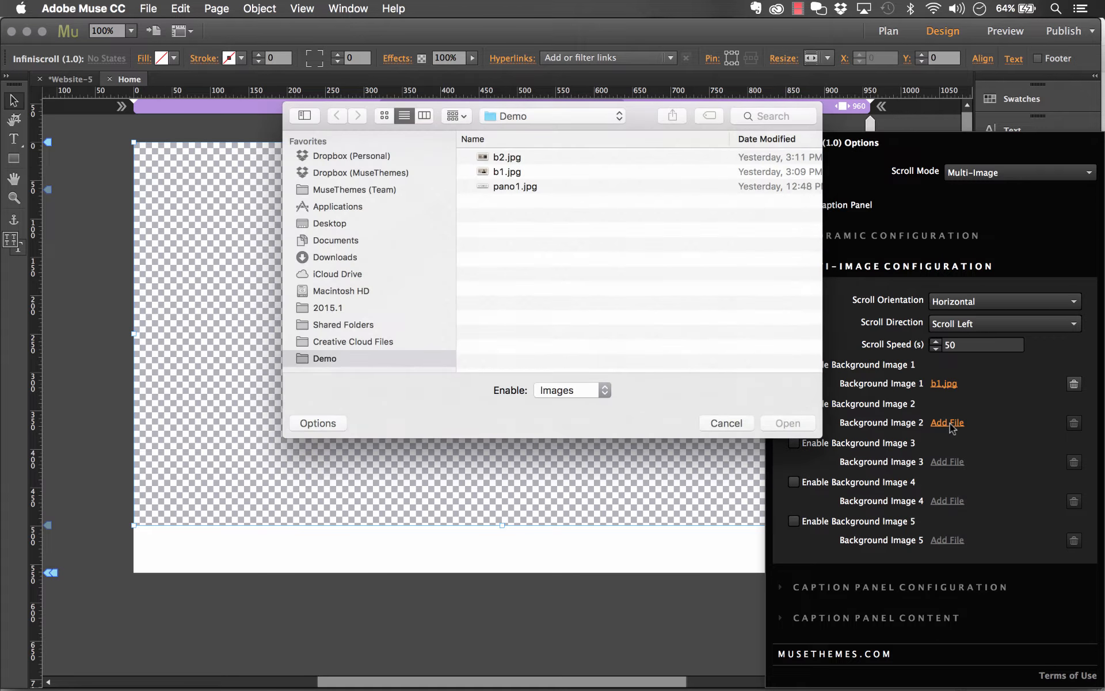
pyautogui.click(492, 155)
pyautogui.press('space')
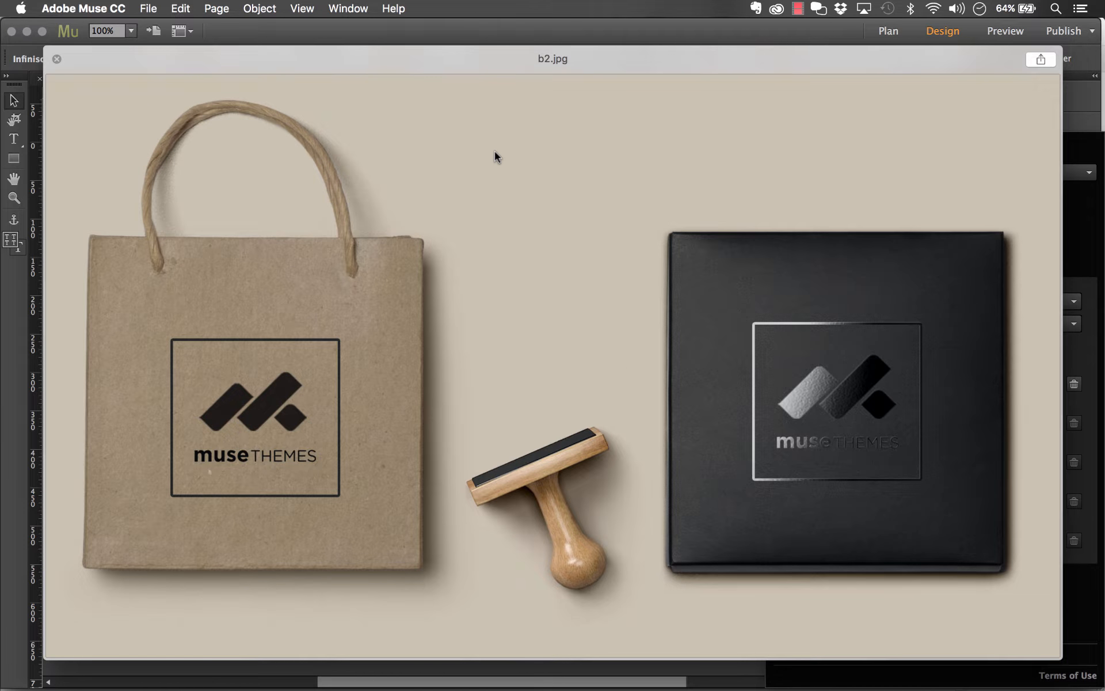
pyautogui.press('space')
pyautogui.click(792, 422)
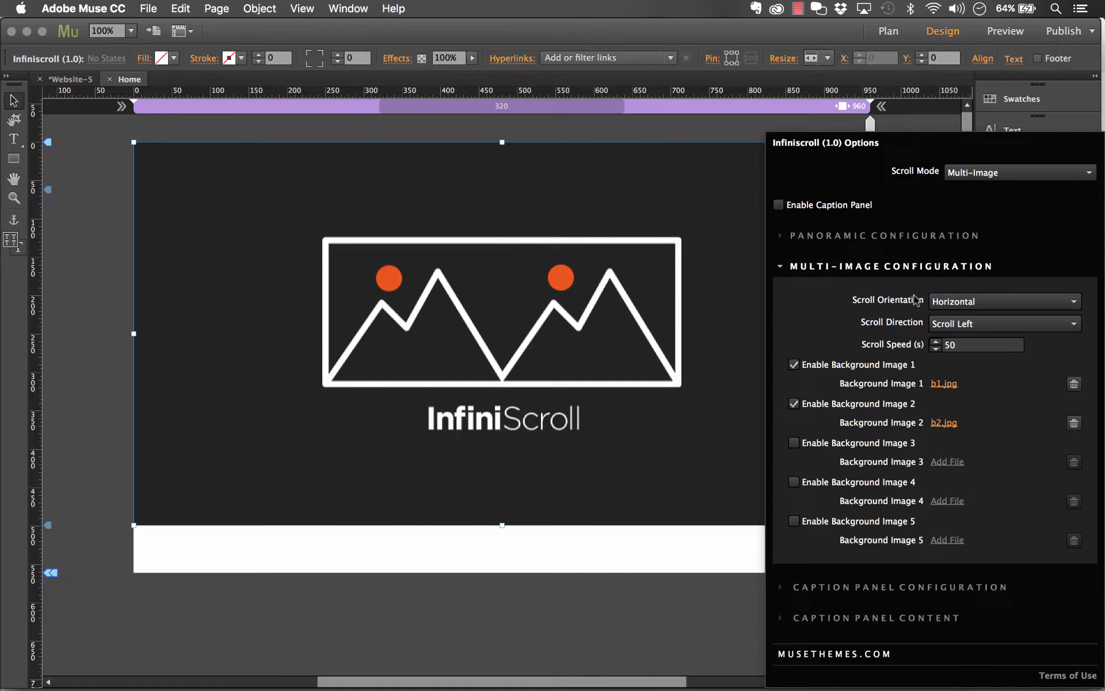
# Check the available scroll orientations without changing the setting, and preview the Home page in the browser to examine the multi-image scroll
pyautogui.click(955, 302)
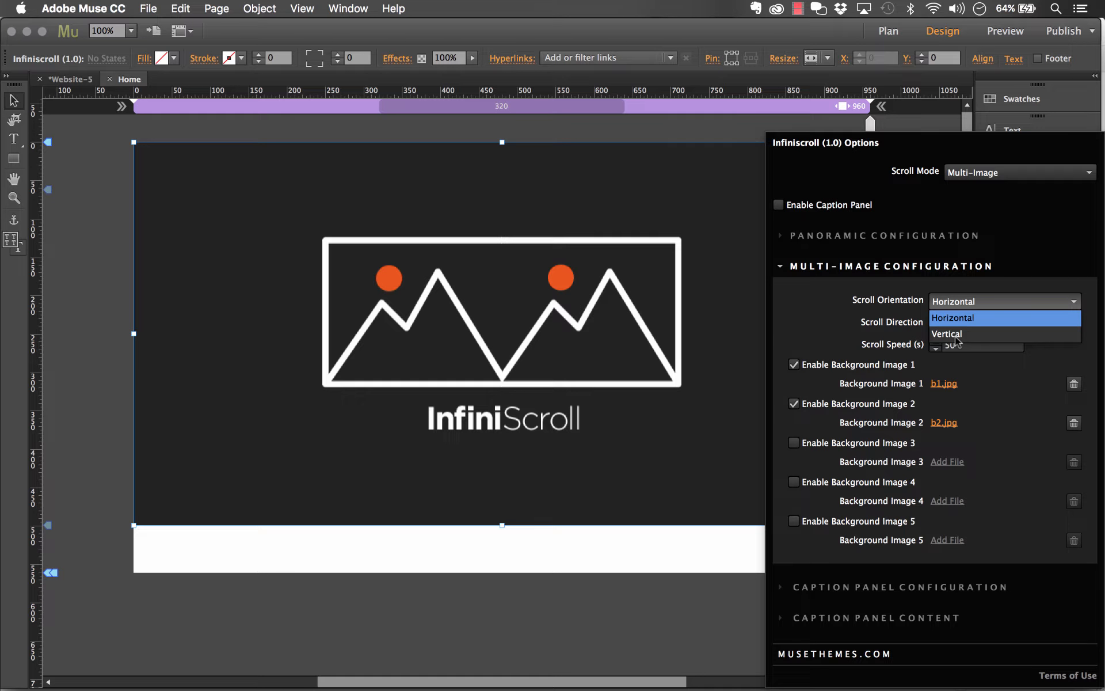
pyautogui.click(930, 286)
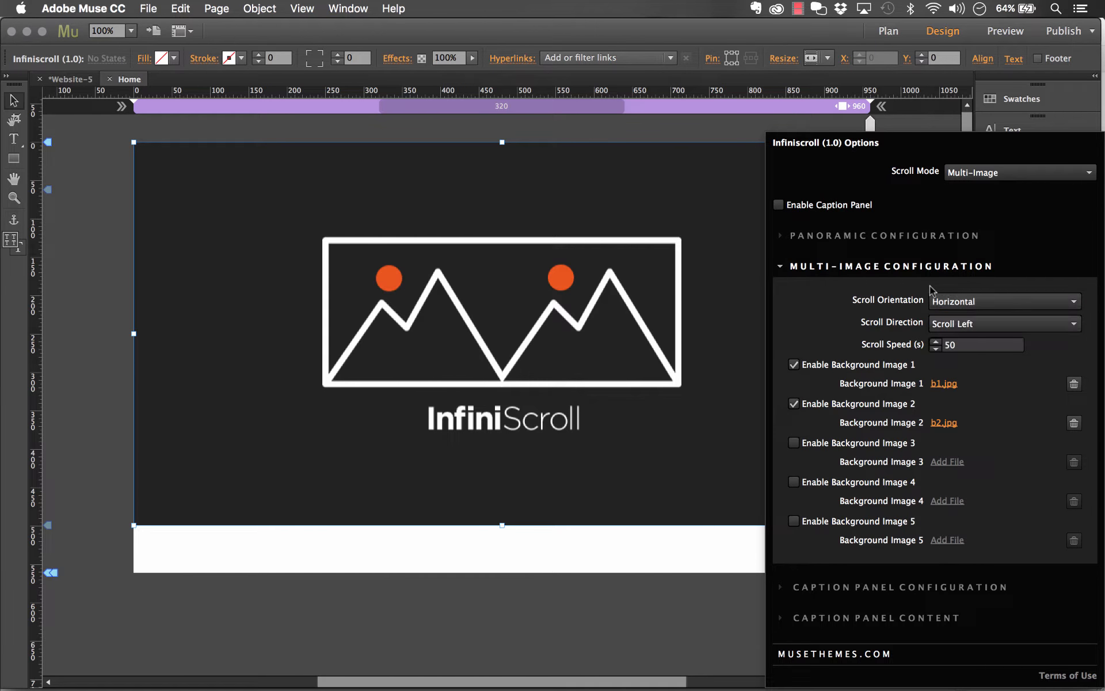
pyautogui.click(631, 540)
pyautogui.click(151, 9)
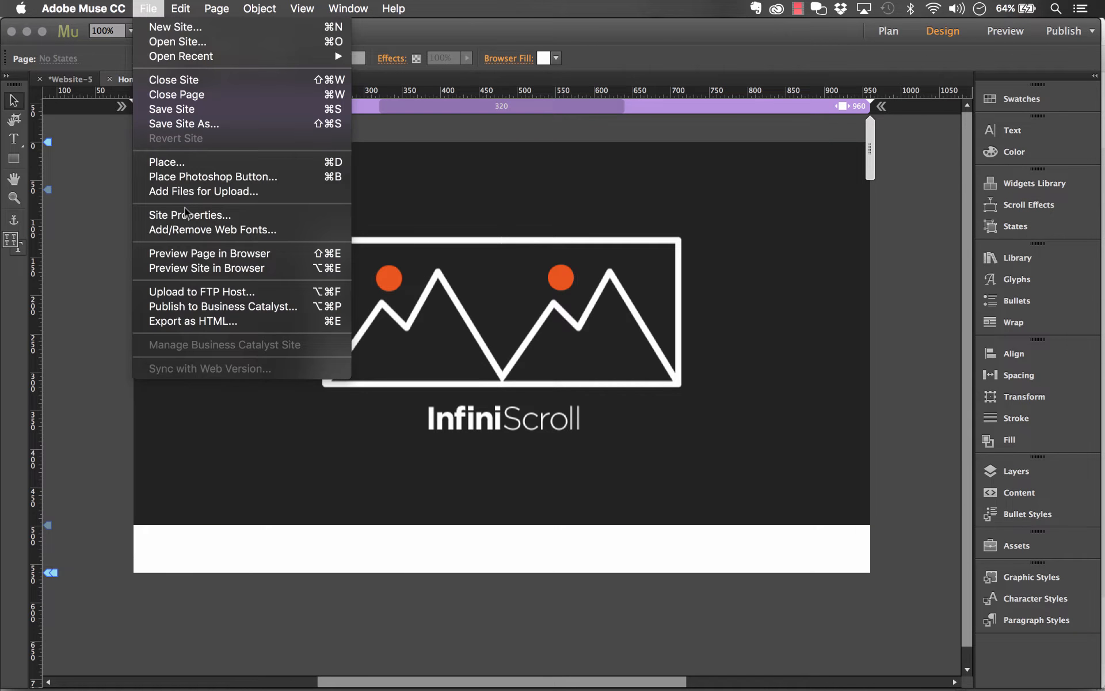
pyautogui.click(199, 253)
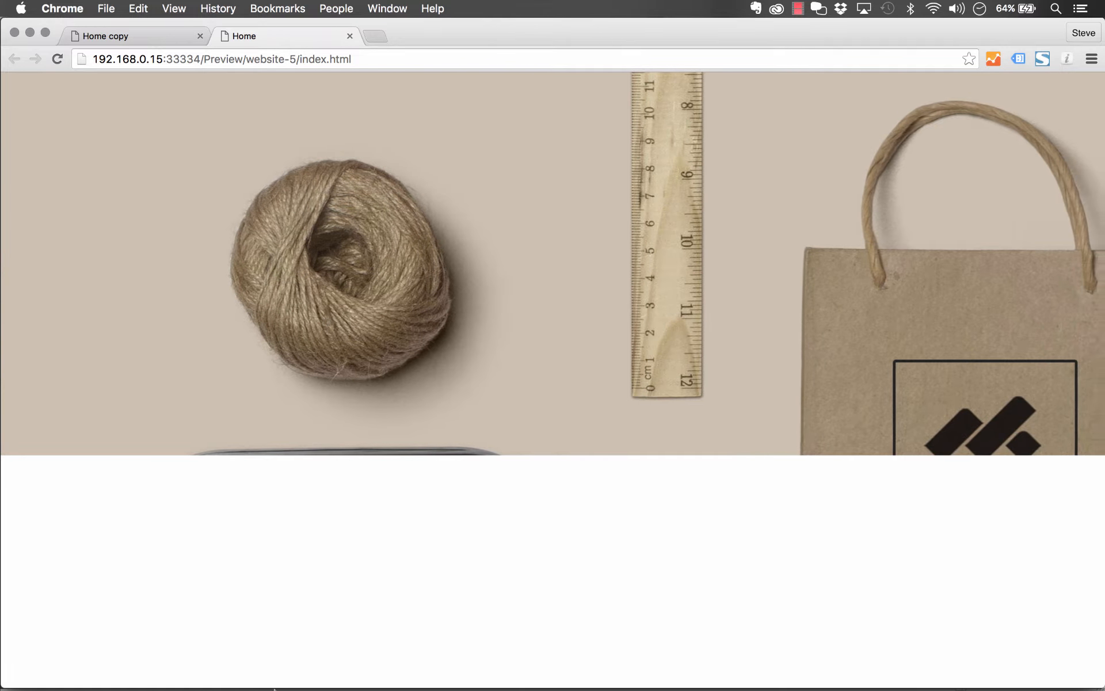
# Return to Adobe Muse, set the Infiniscroll widget's scroll mode to Panoramic and enable its caption panel
pyautogui.click(303, 674)
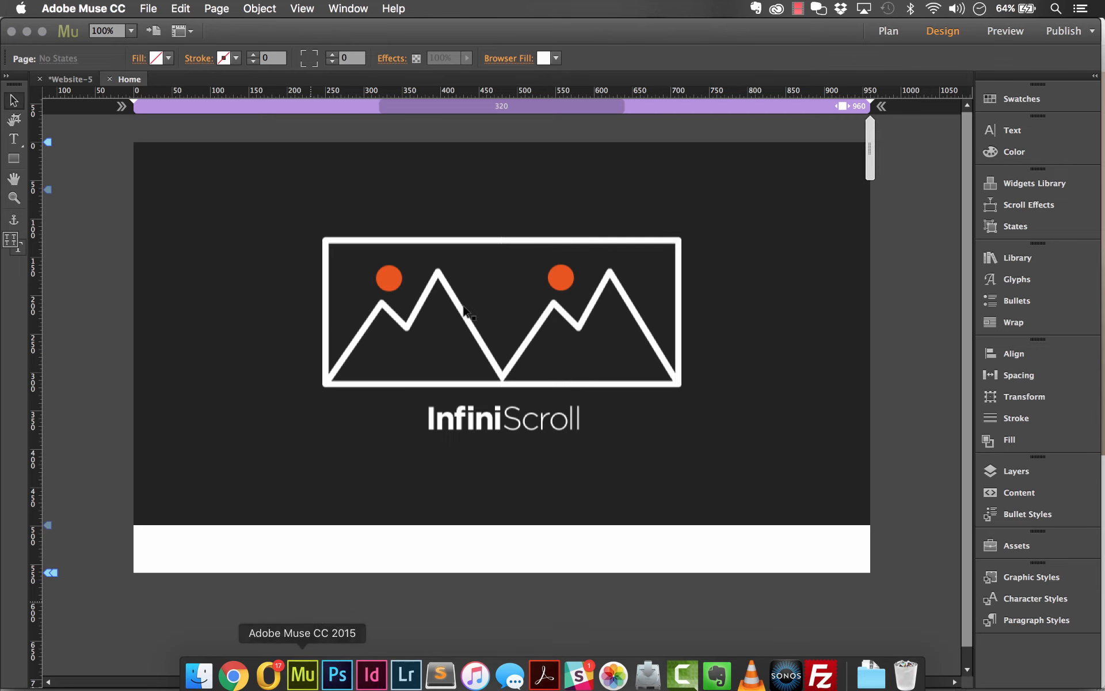
pyautogui.click(766, 167)
pyautogui.click(885, 142)
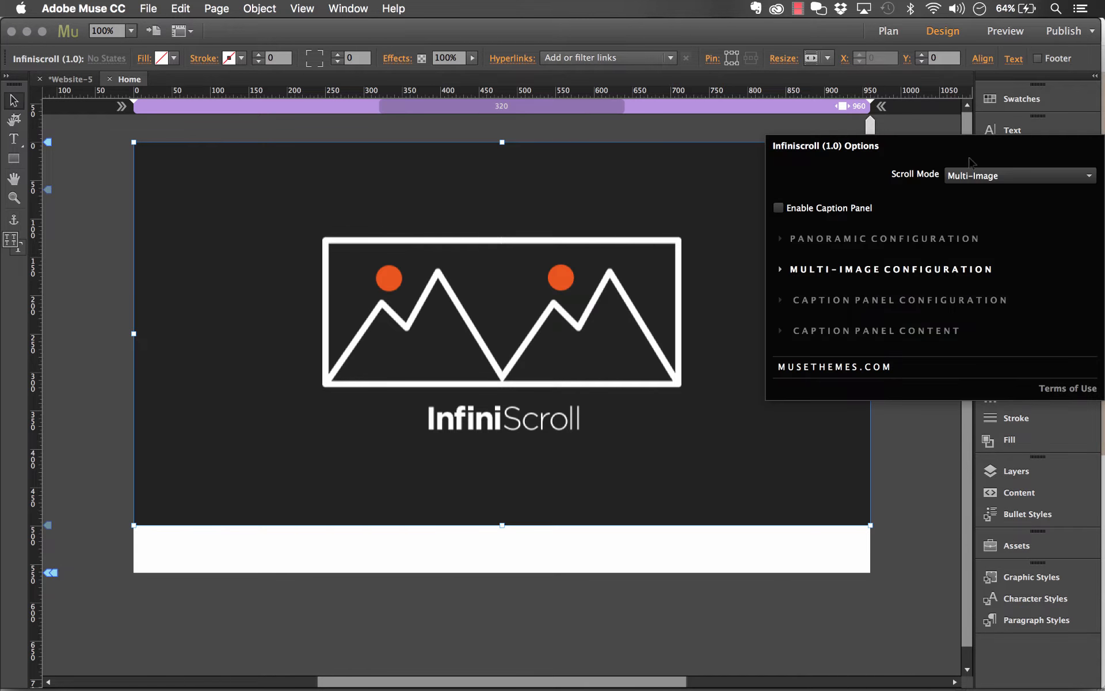
pyautogui.click(968, 176)
pyautogui.click(970, 192)
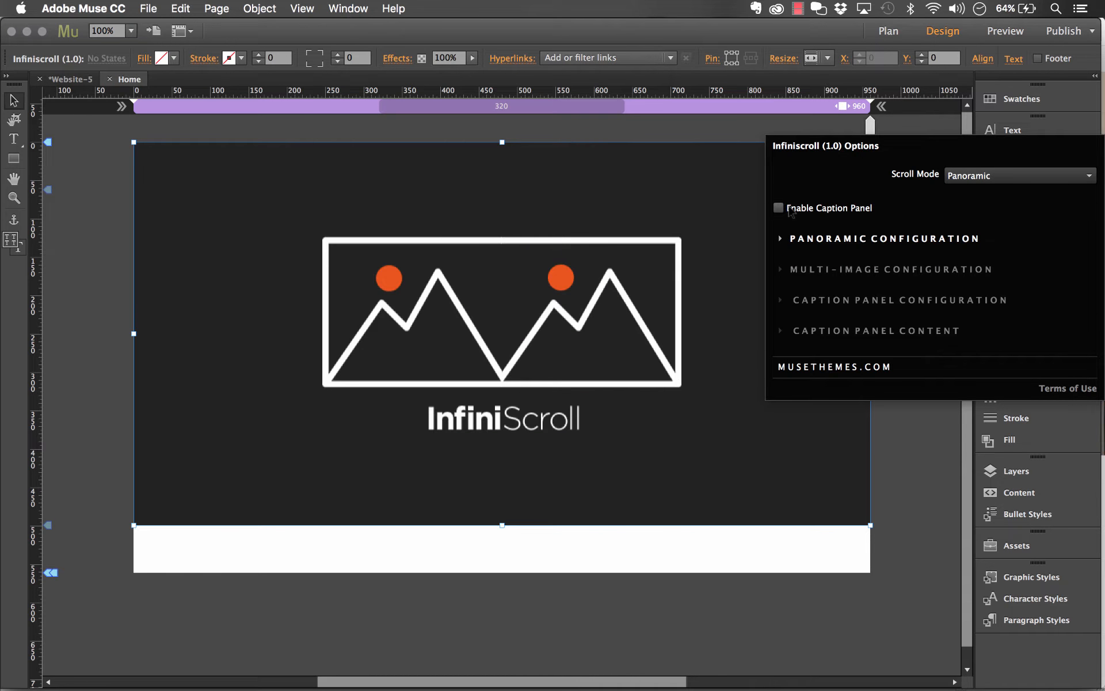
pyautogui.click(790, 211)
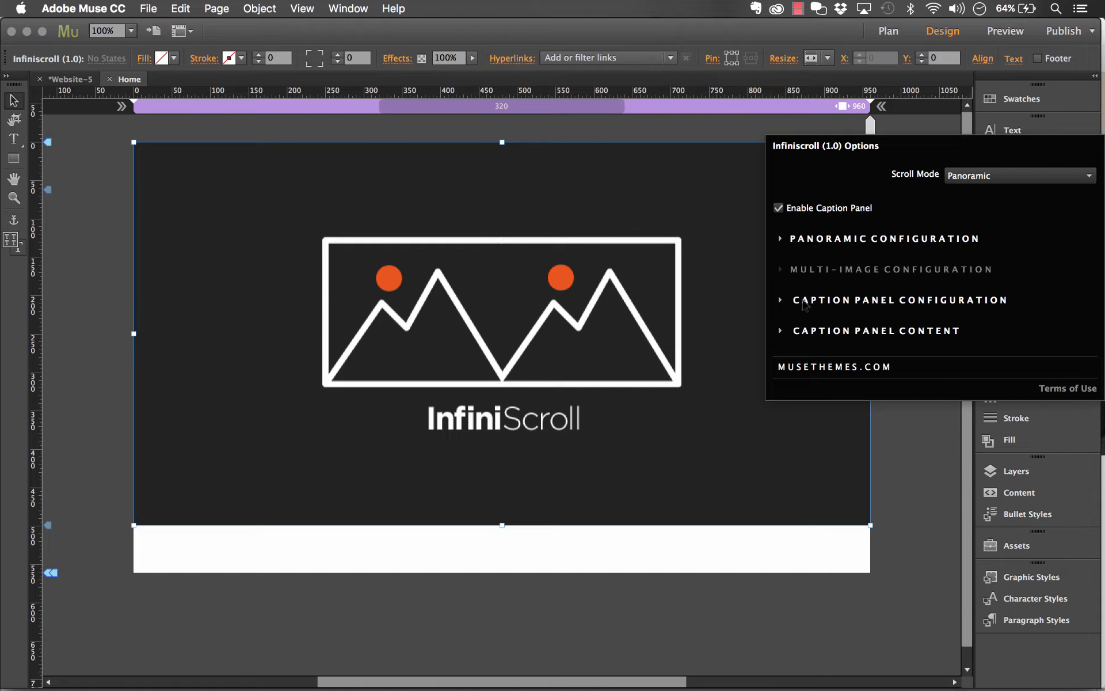
# Review the caption panel configuration settings and preview the Home page in the browser to examine the caption panel
pyautogui.click(815, 301)
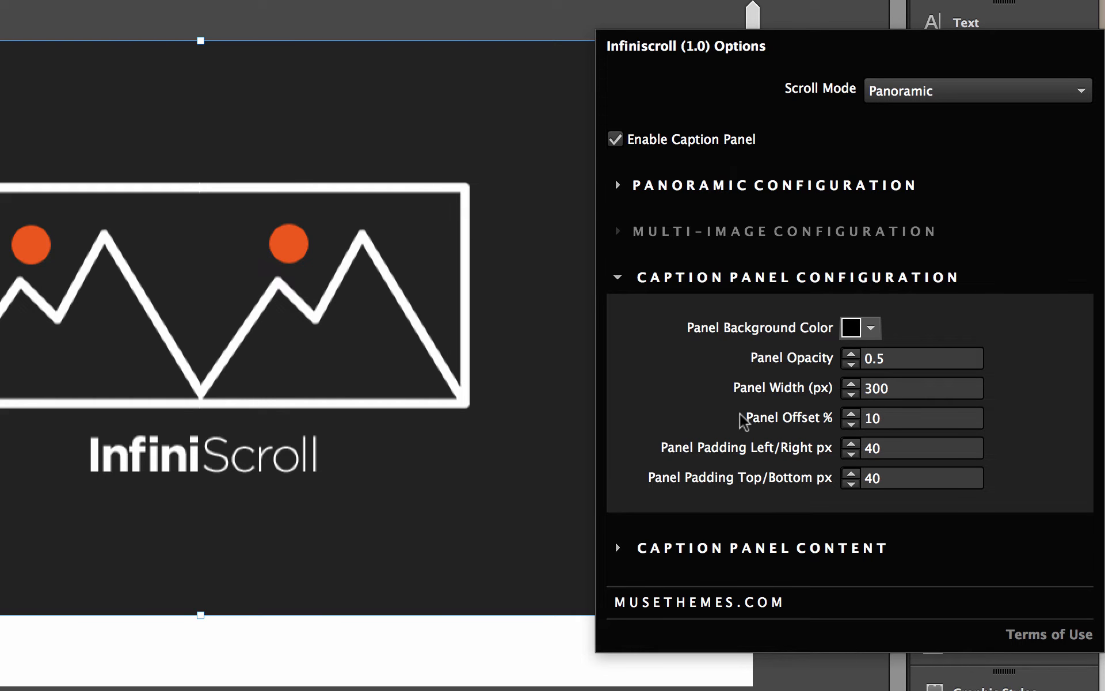
pyautogui.click(351, 648)
pyautogui.click(148, 8)
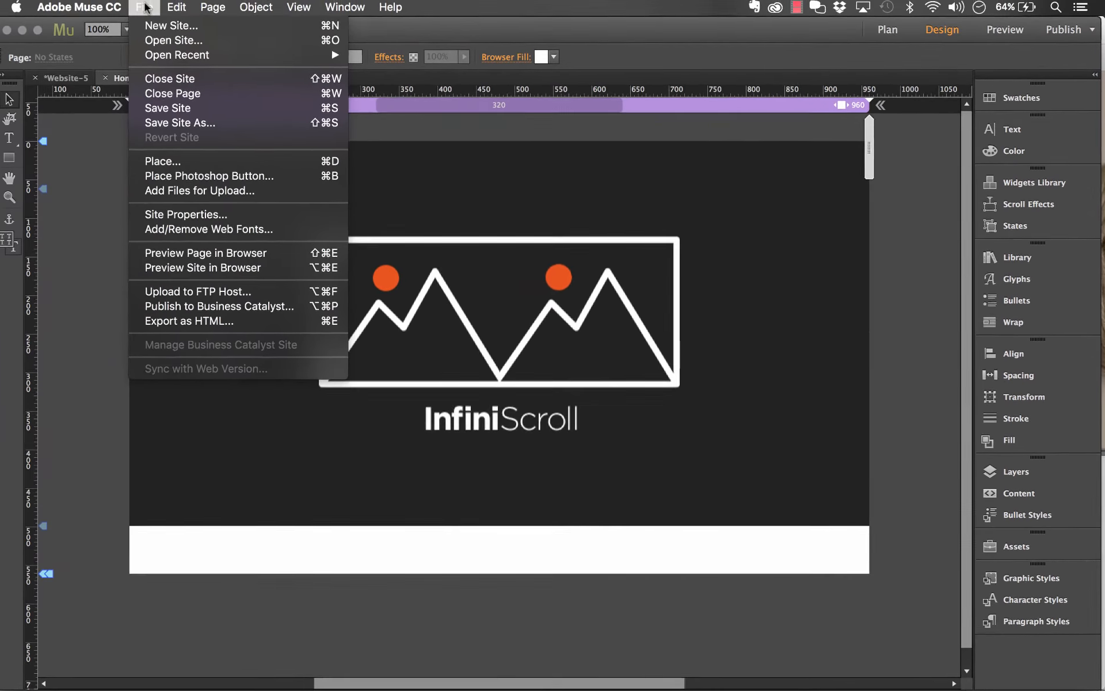
pyautogui.click(217, 253)
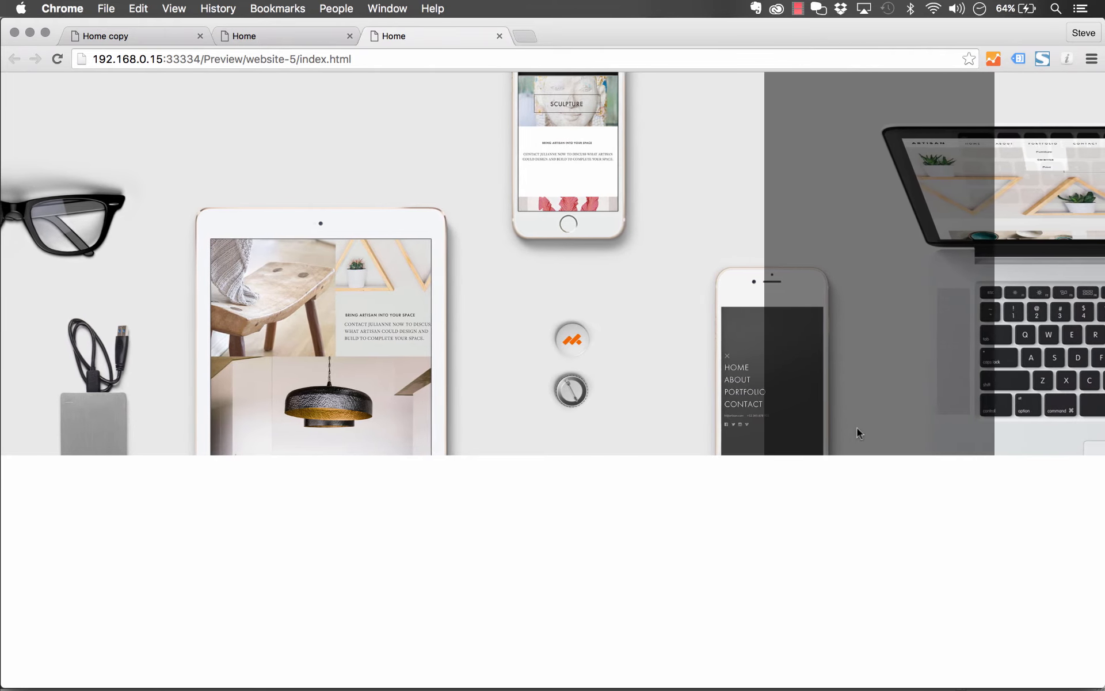
# Return to Adobe Muse and set the Infiniscroll widget's caption panel offset to 40%
pyautogui.moveTo(338, 671)
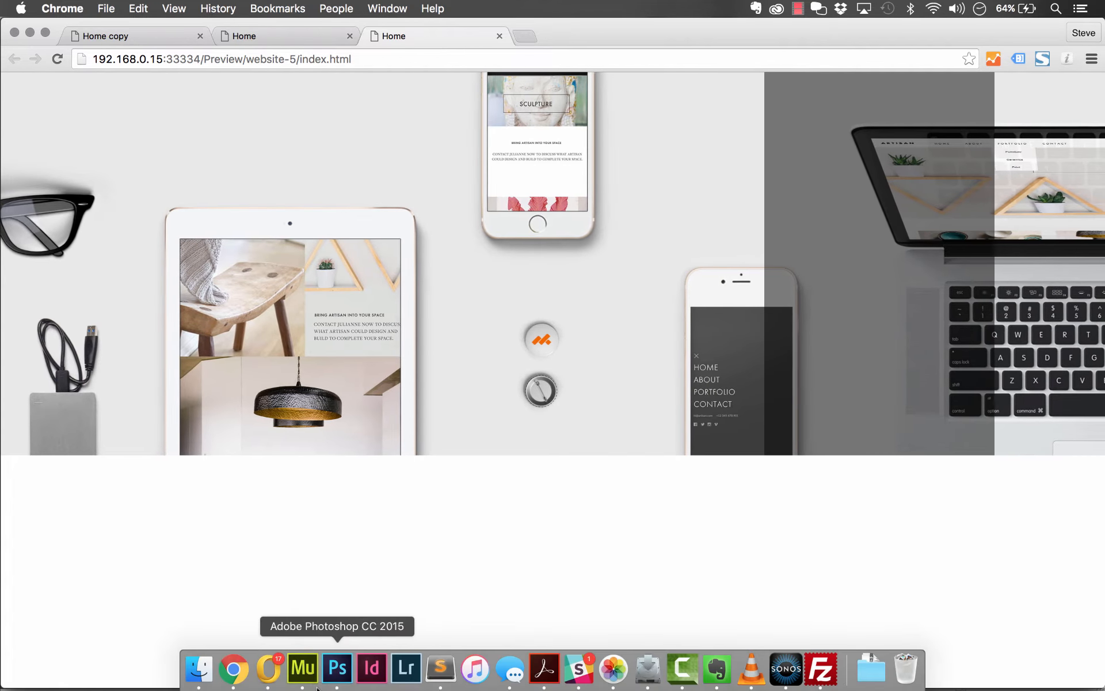
pyautogui.click(303, 668)
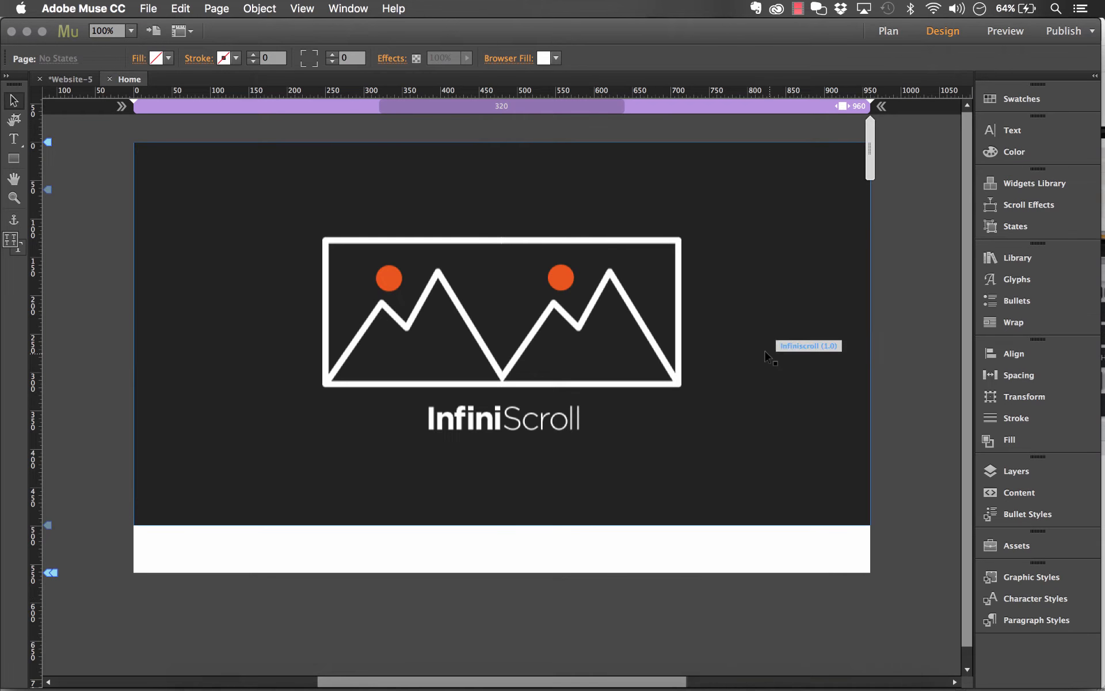
pyautogui.click(884, 140)
pyautogui.click(879, 299)
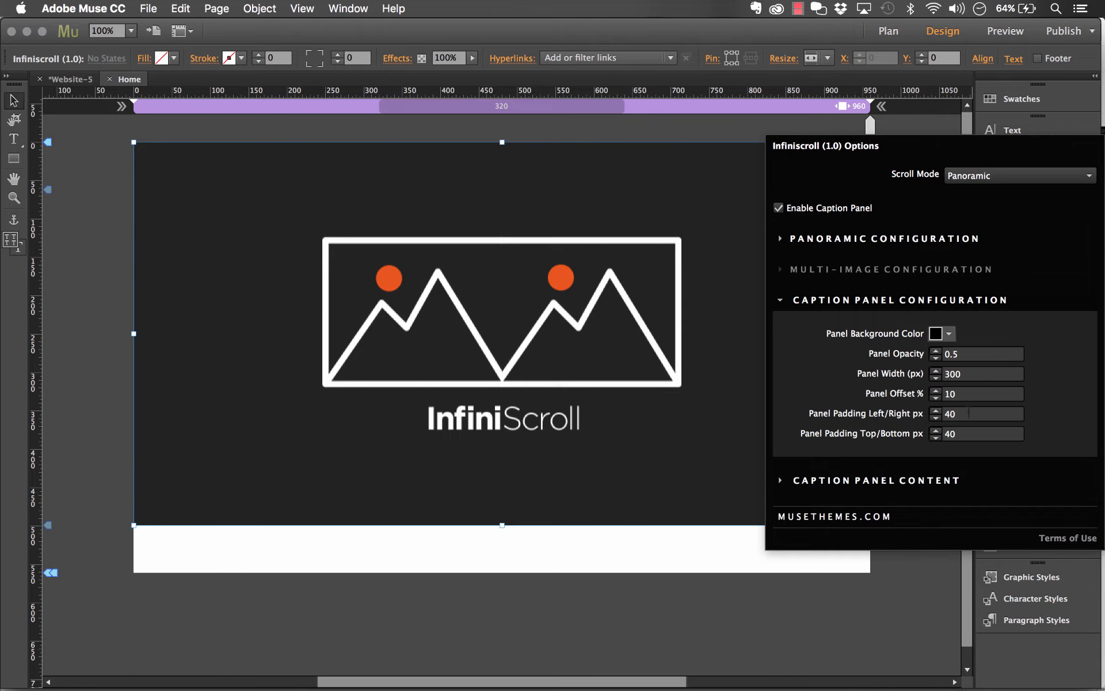
pyautogui.click(969, 413)
pyautogui.moveTo(962, 394); pyautogui.dragTo(908, 394)
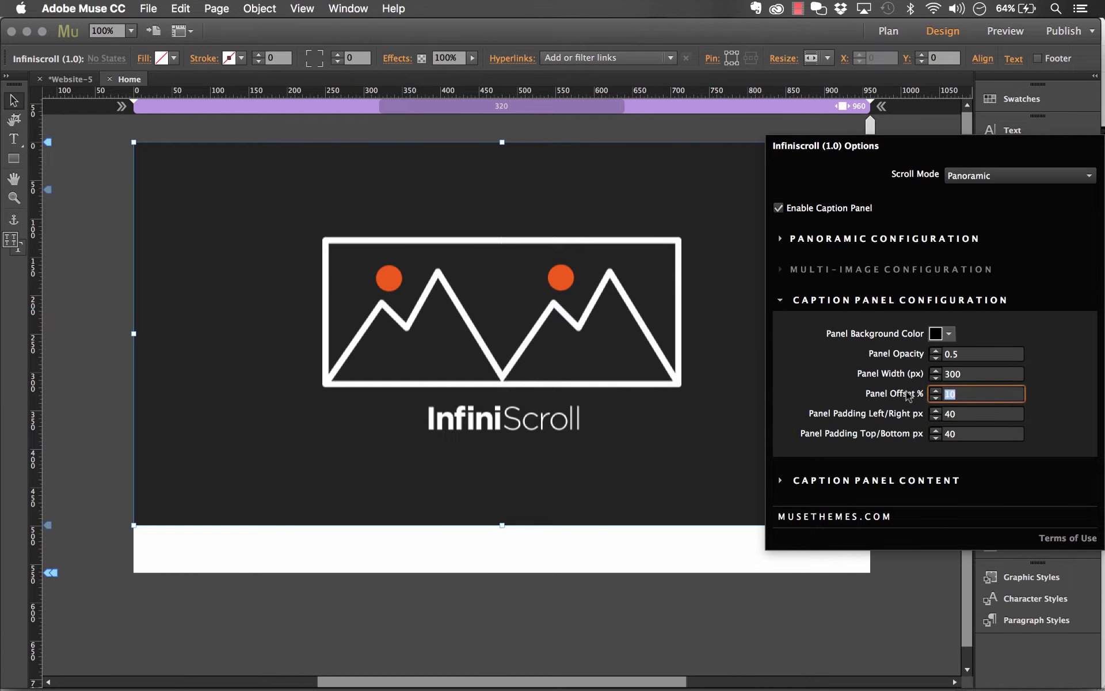
pyautogui.write('40')
pyautogui.press('Return')
# Close the widget options and preview the Home page in the browser to check the caption panel's position
pyautogui.click(125, 186)
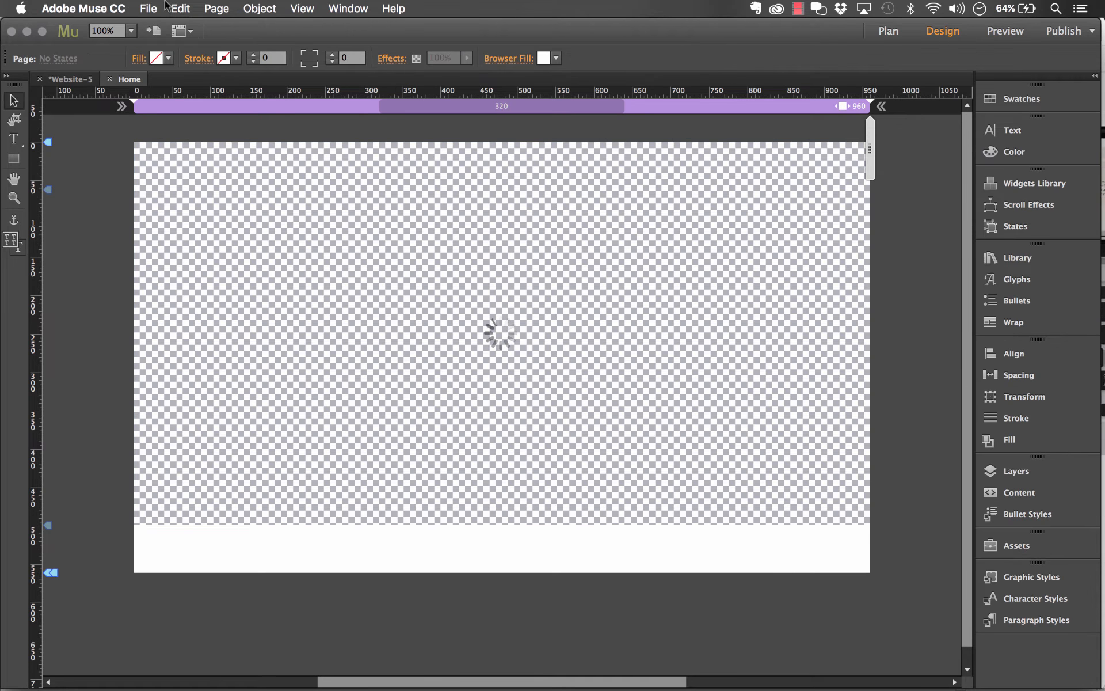
pyautogui.click(149, 8)
pyautogui.click(216, 253)
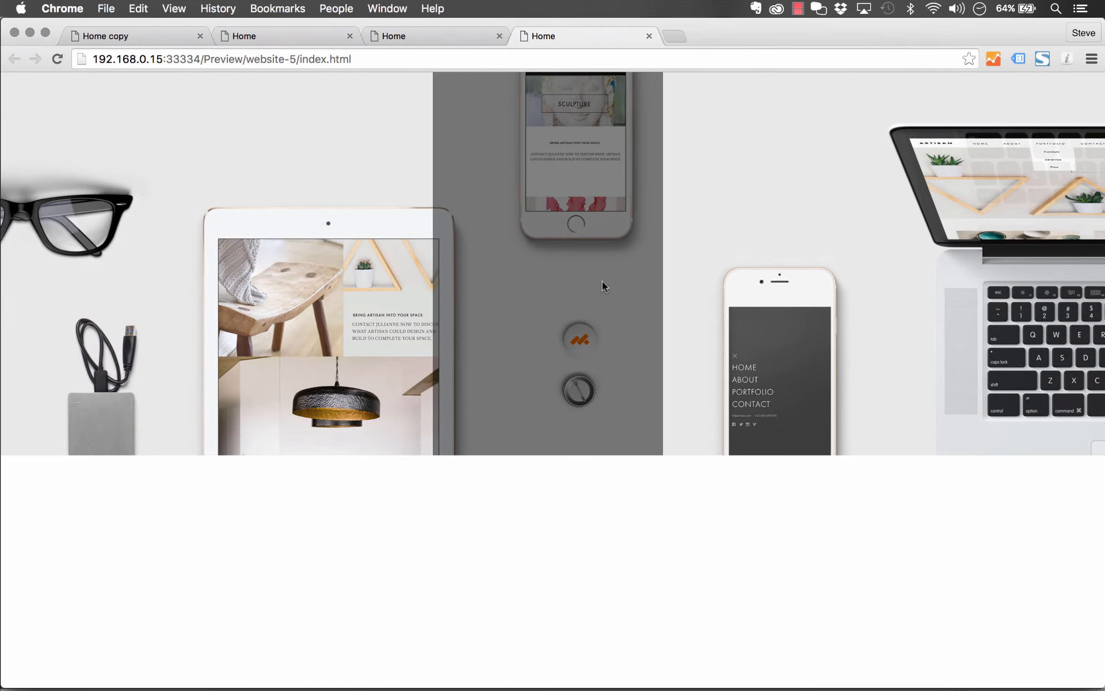
# Return to Adobe Muse and set the Infiniscroll widget's caption panel offset to 10%
pyautogui.click(299, 669)
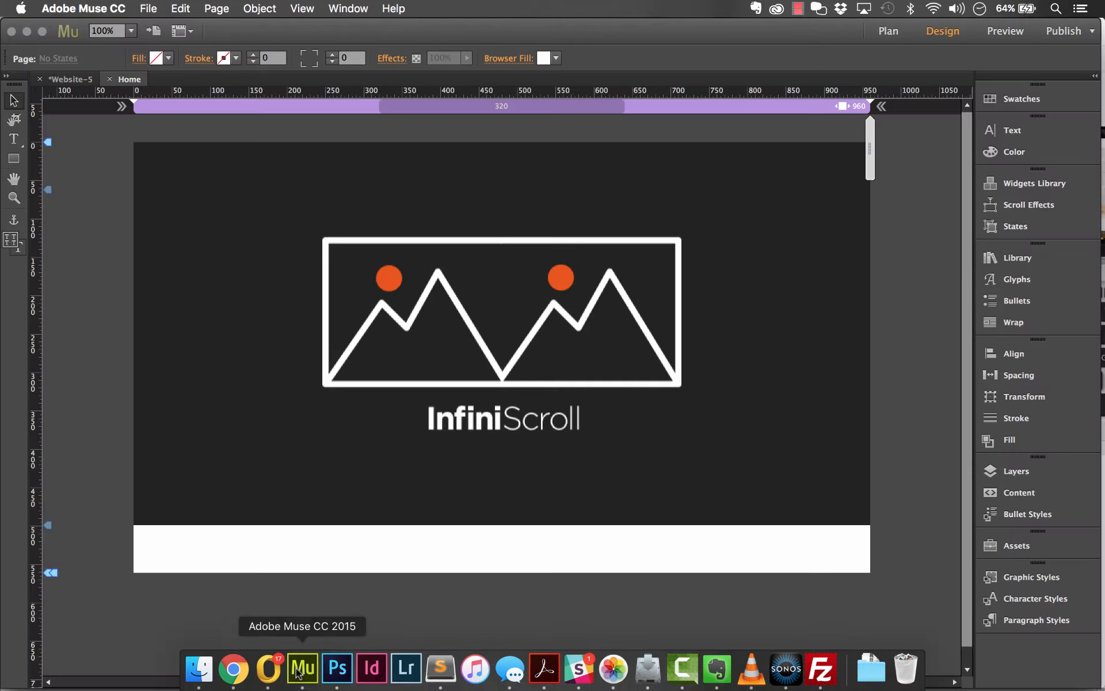
pyautogui.click(850, 353)
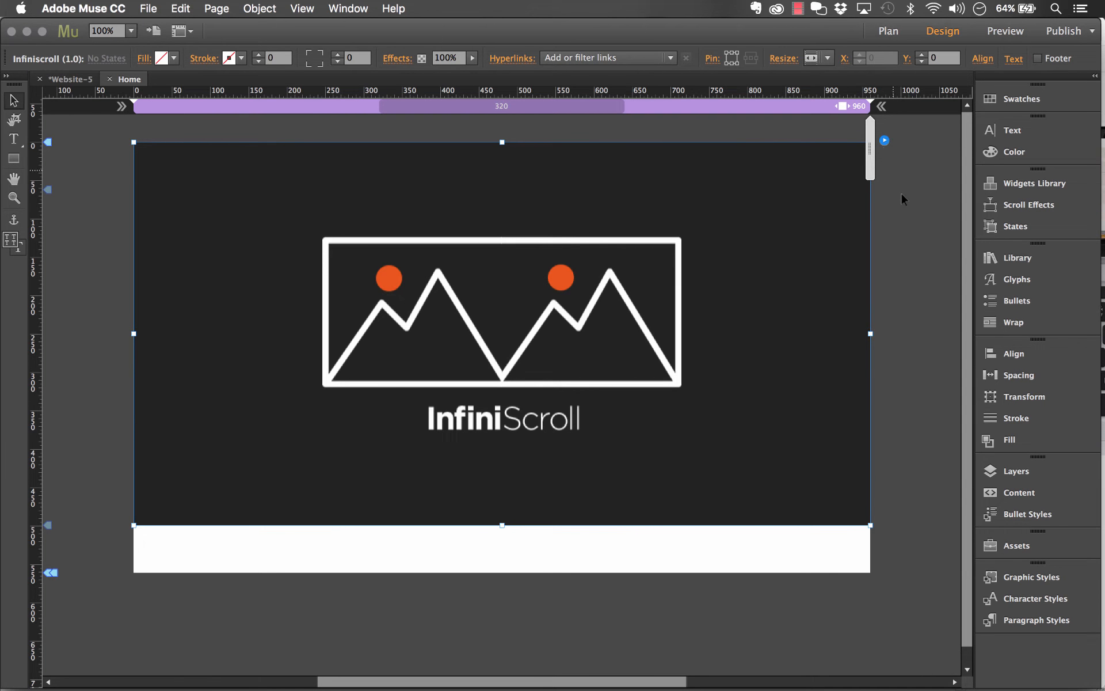
pyautogui.click(885, 141)
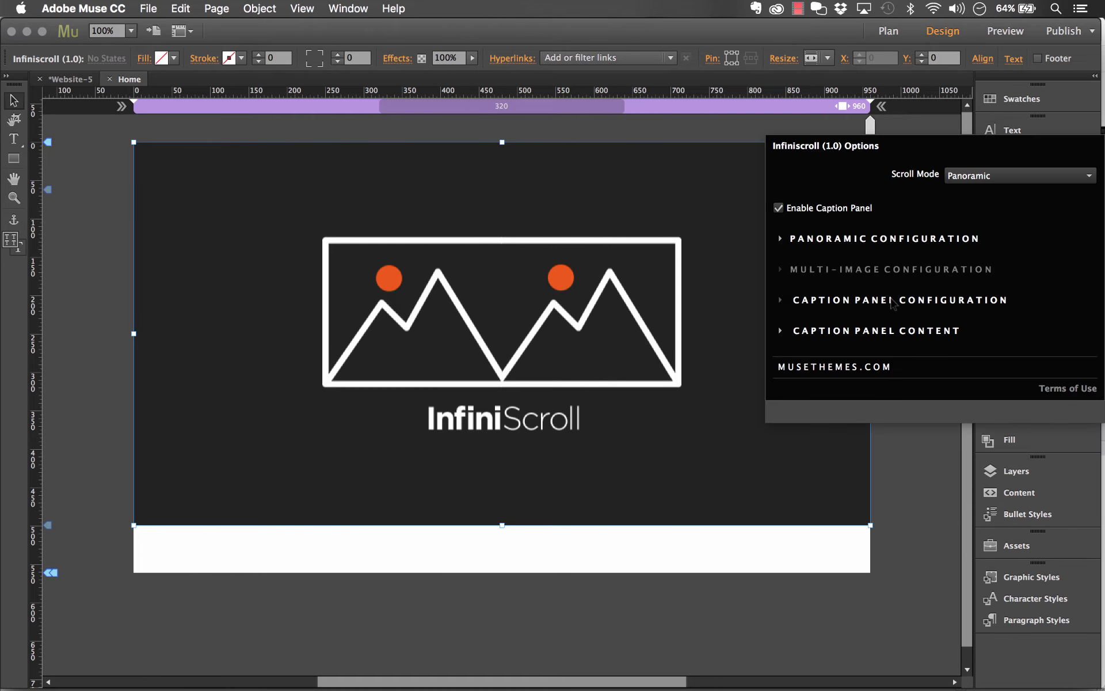
pyautogui.click(893, 300)
pyautogui.click(948, 394)
pyautogui.doubleClick(947, 394)
pyautogui.write('1')
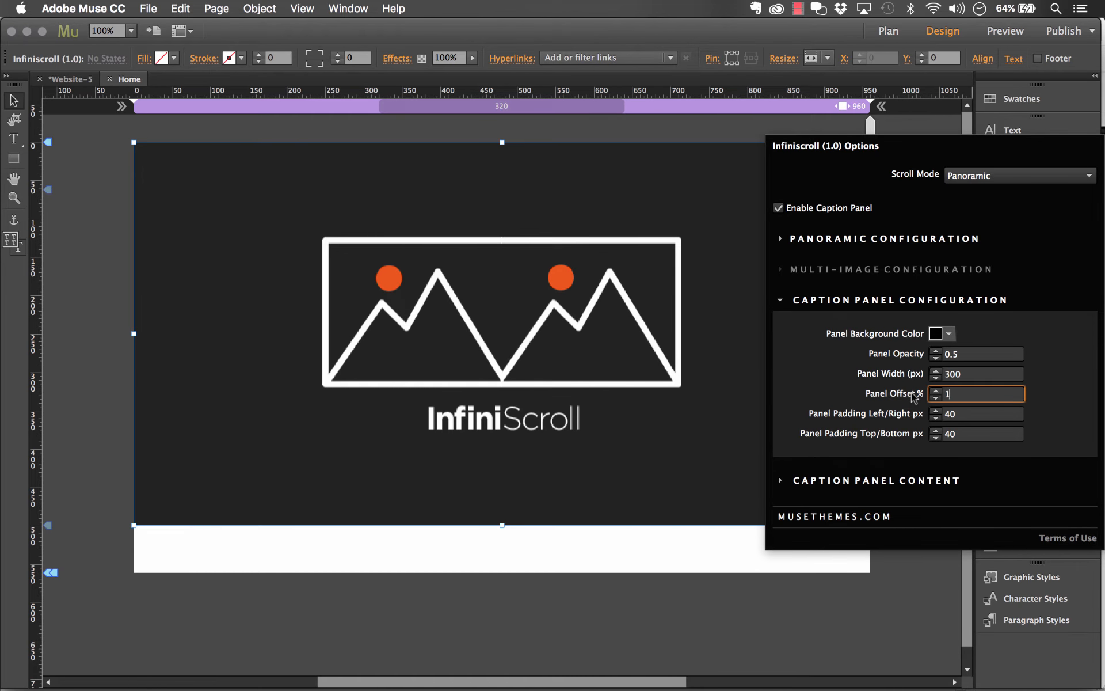
pyautogui.write('0')
pyautogui.press('Return')
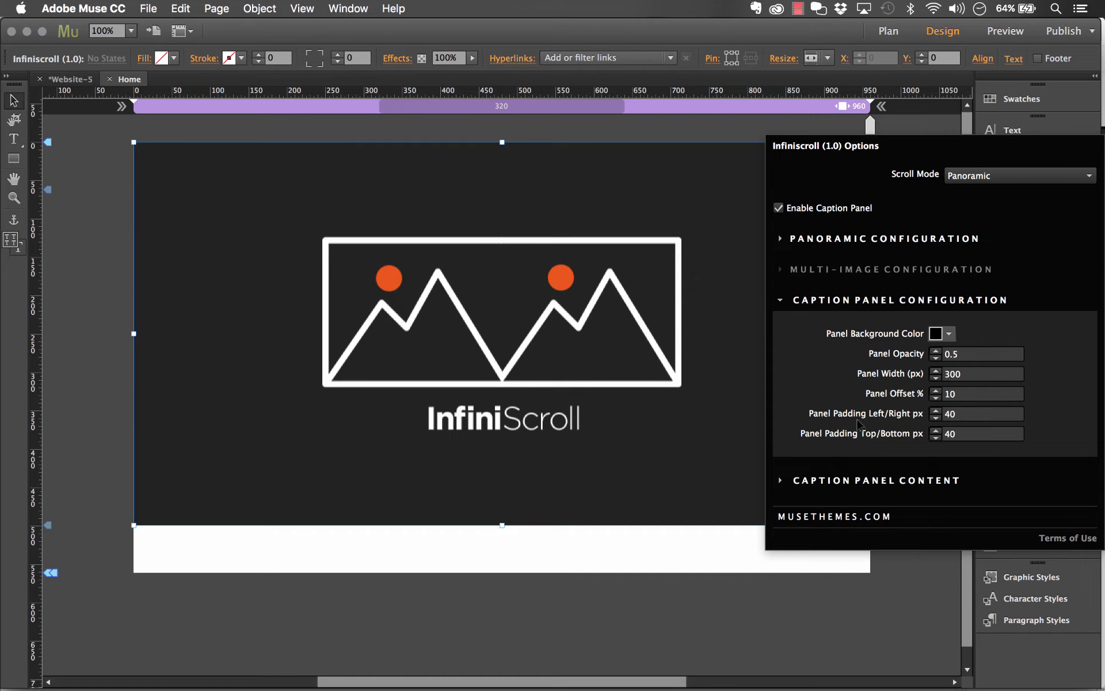
# Switch to Chrome and examine the caption panel of the panoramic example on the Infiniscroll demo page
pyautogui.moveTo(302, 685)
pyautogui.click(225, 668)
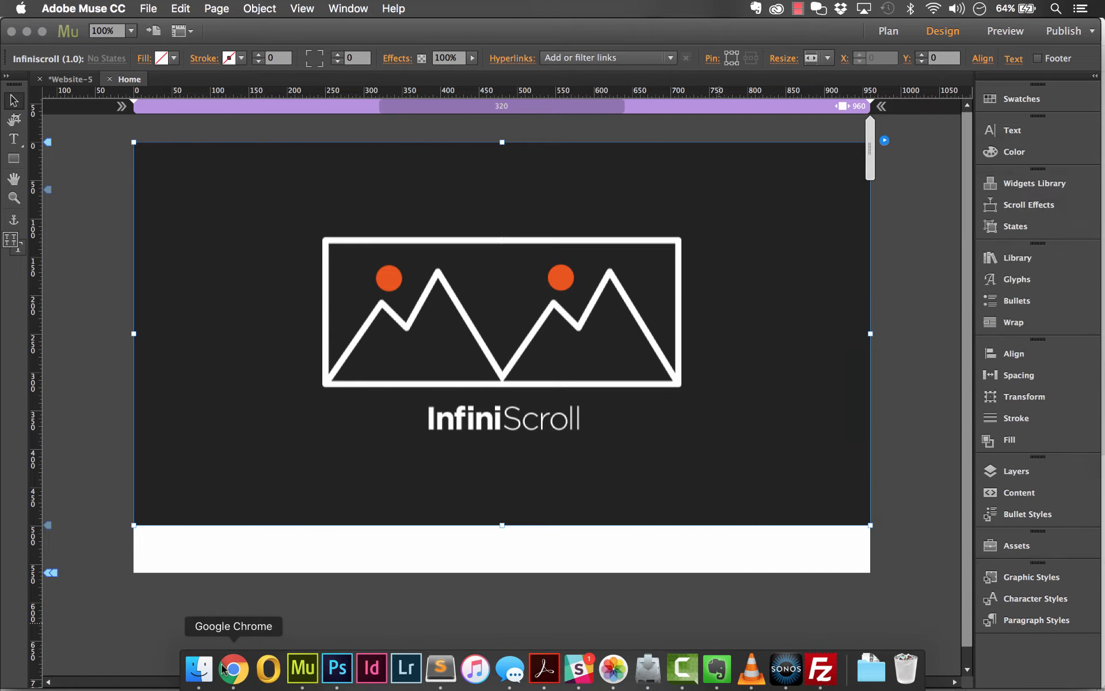
pyautogui.click(162, 37)
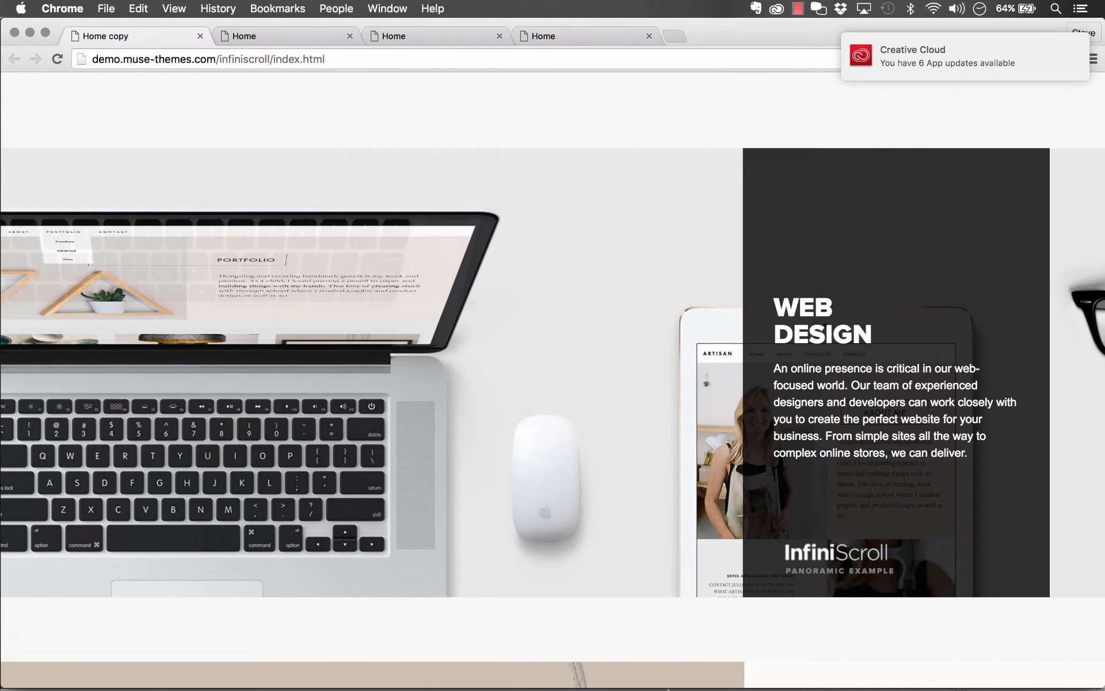
# Return to Adobe Muse and enable the Infiniscroll caption panel's title with the text MuseThemes, plus its description
pyautogui.click(295, 666)
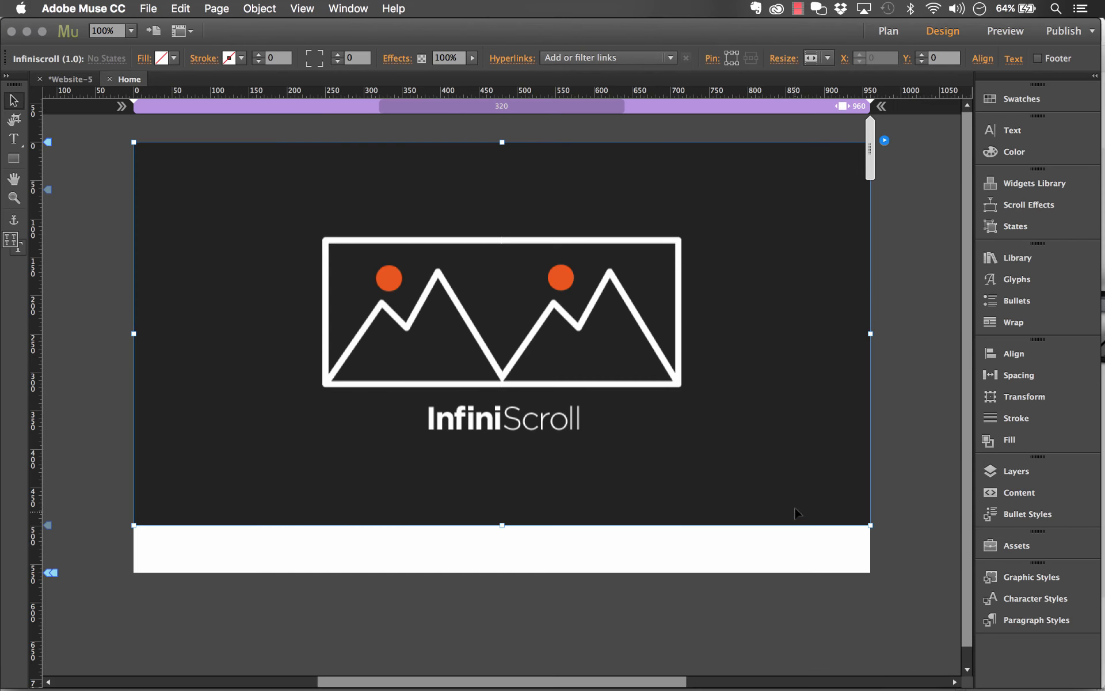
pyautogui.click(886, 140)
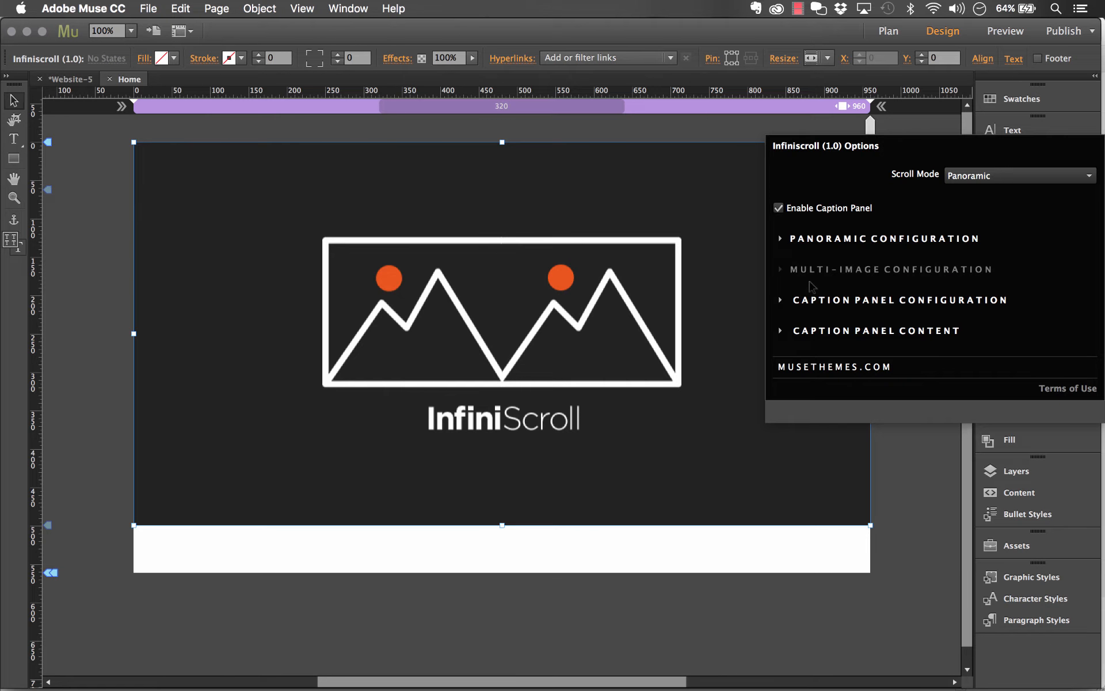
pyautogui.click(810, 299)
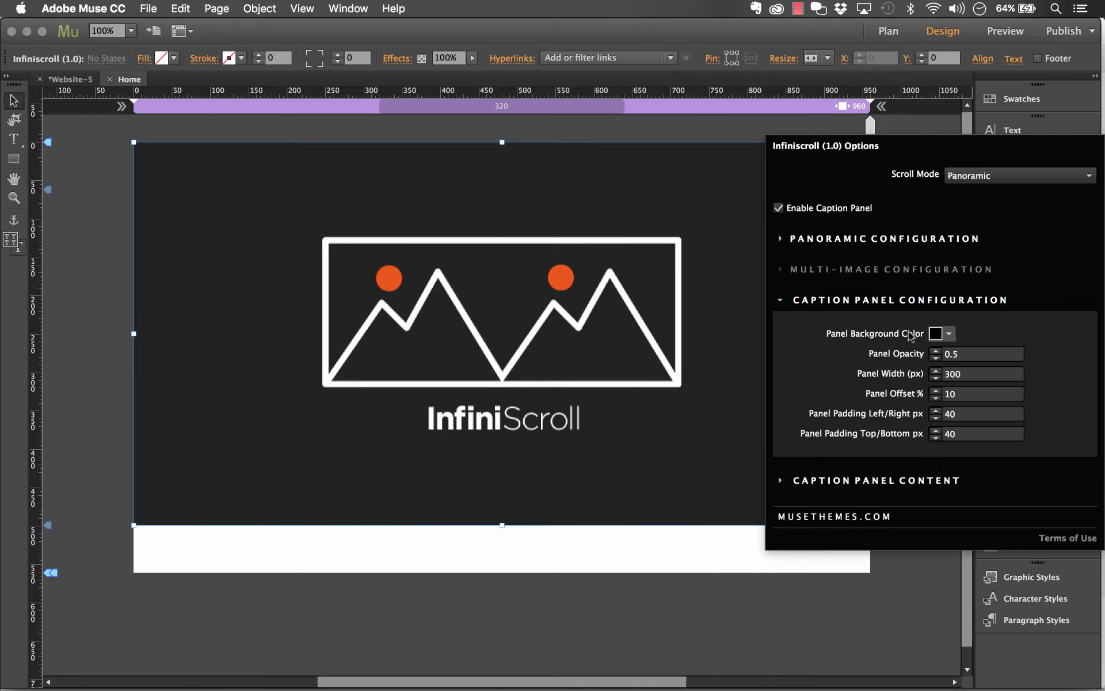
pyautogui.click(856, 305)
pyautogui.click(848, 331)
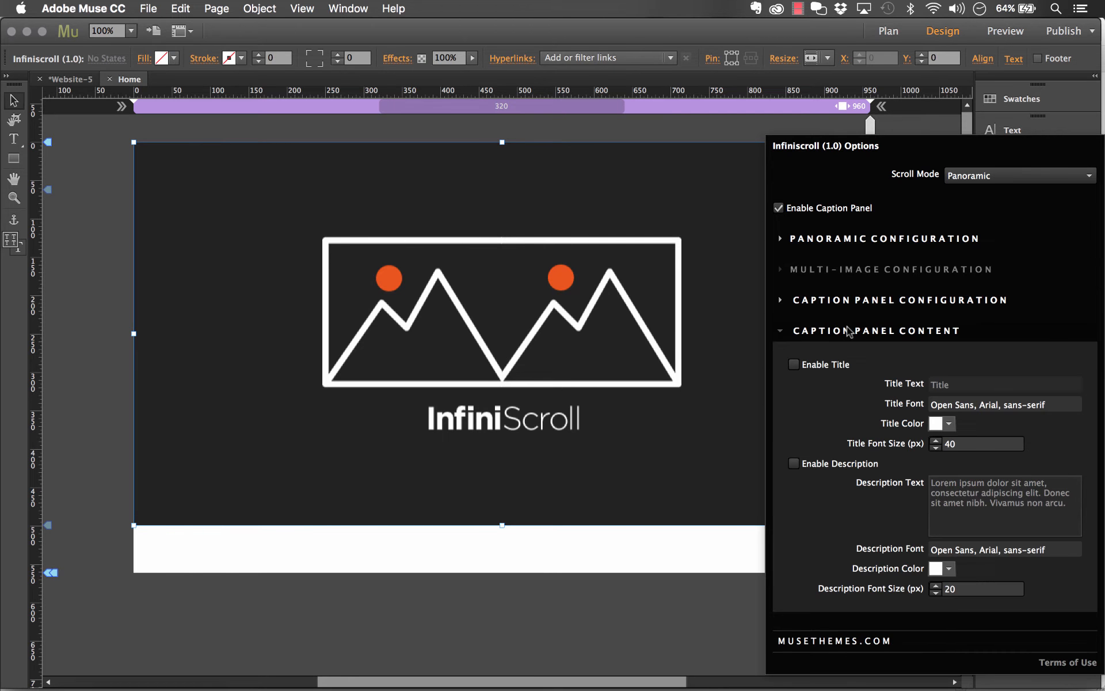
pyautogui.click(794, 365)
pyautogui.press('Tab')
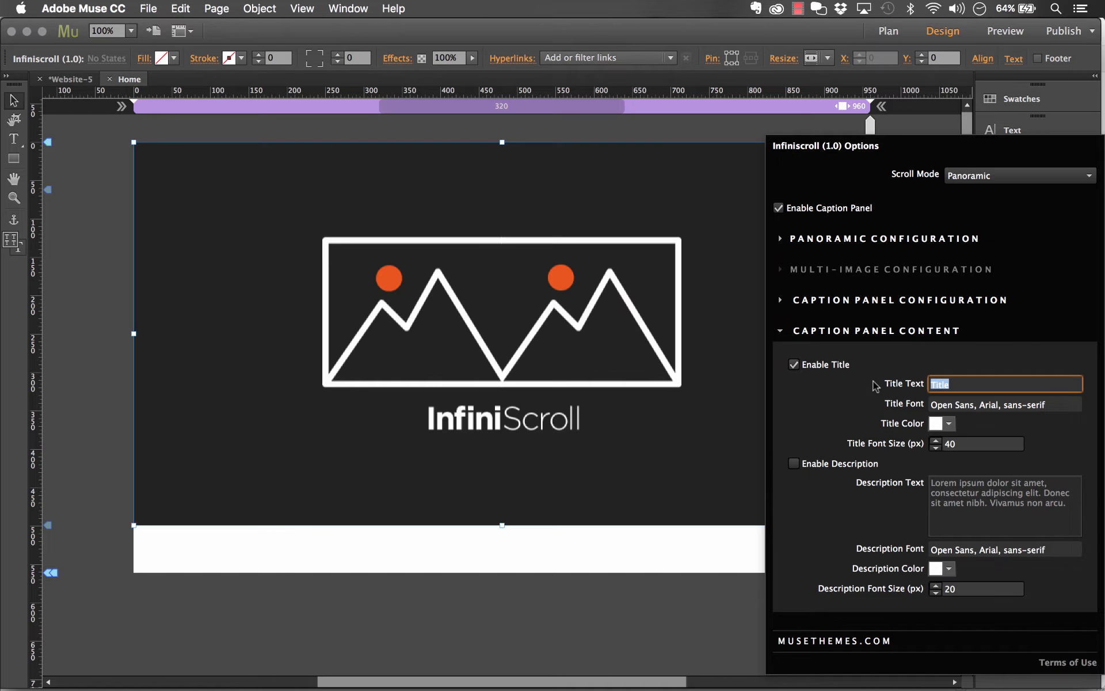
pyautogui.write('MuseThemes')
pyautogui.click(977, 410)
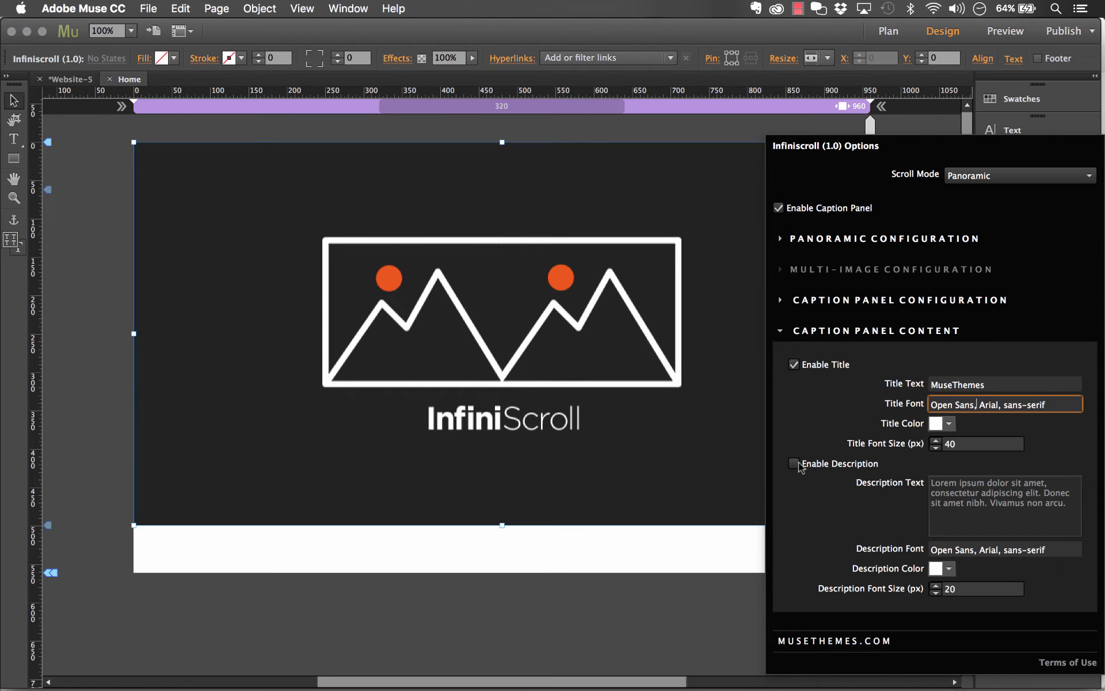
pyautogui.click(794, 464)
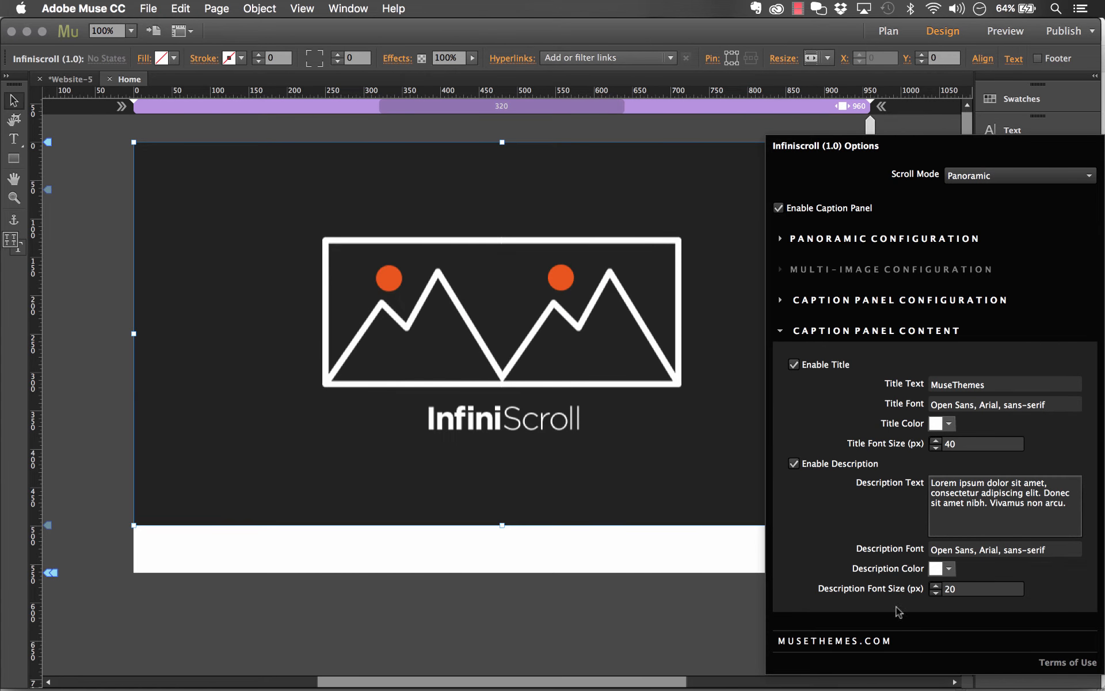
# Close the widget options and preview the Home page in the browser to examine the caption panel's title and description
pyautogui.click(509, 551)
pyautogui.click(148, 8)
pyautogui.click(226, 253)
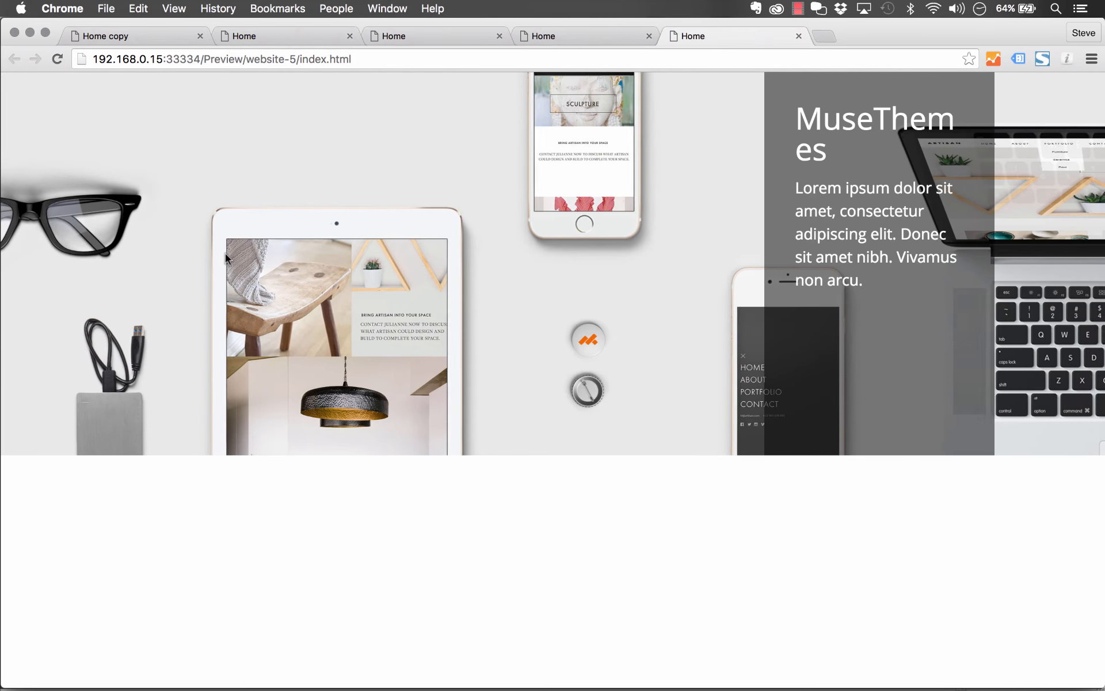
pyautogui.moveTo(798, 128); pyautogui.dragTo(832, 147)
pyautogui.click(837, 146)
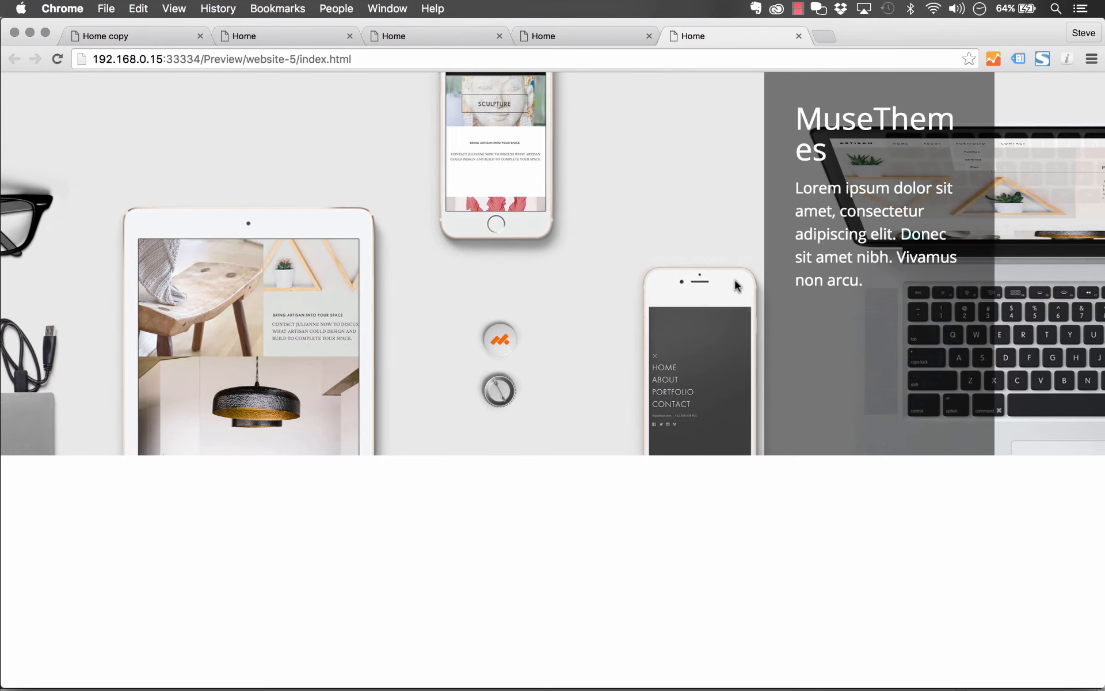
# Return to Adobe Muse, disable the Infiniscroll widget's caption panel and close the widget options
pyautogui.moveTo(615, 686)
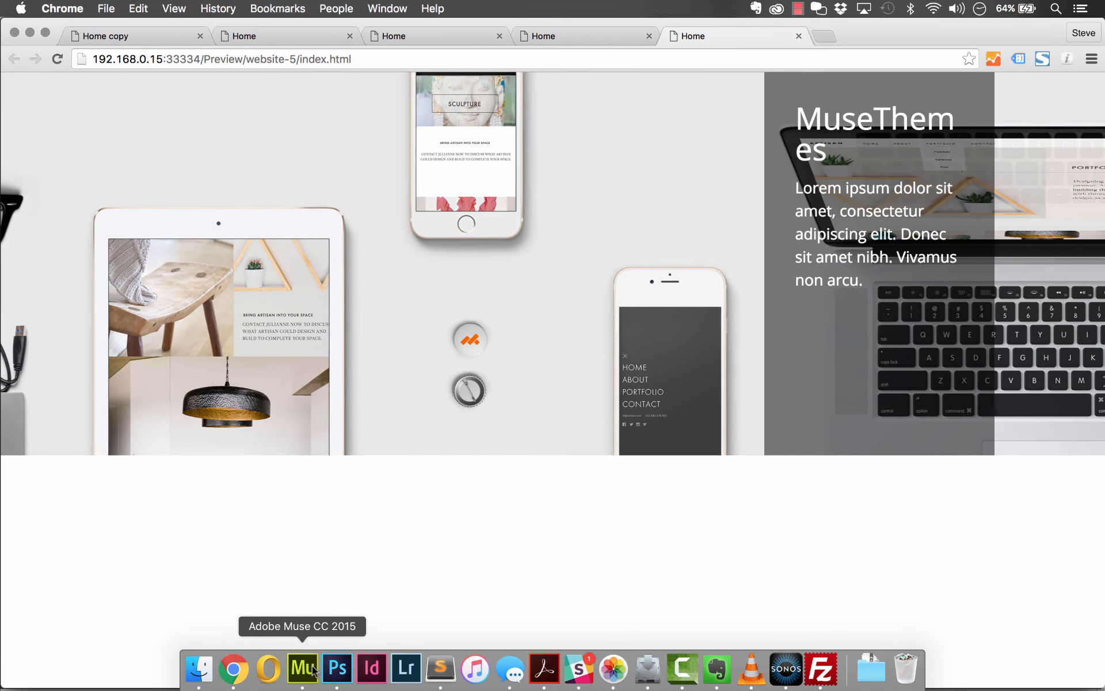
pyautogui.click(311, 667)
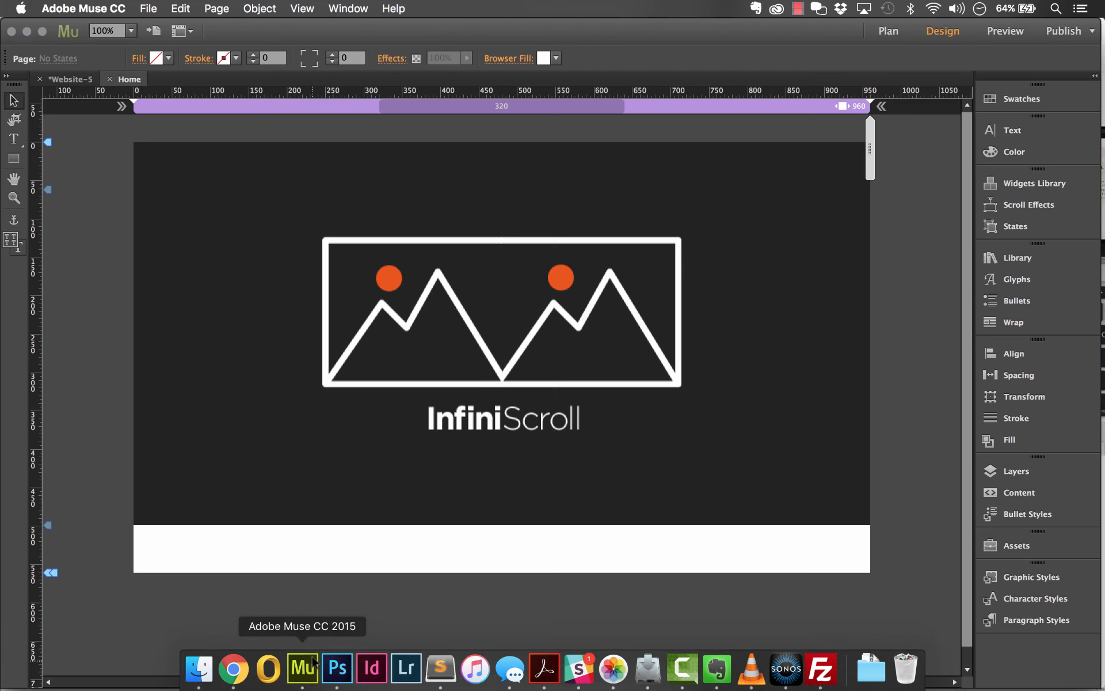
pyautogui.click(885, 141)
pyautogui.click(799, 210)
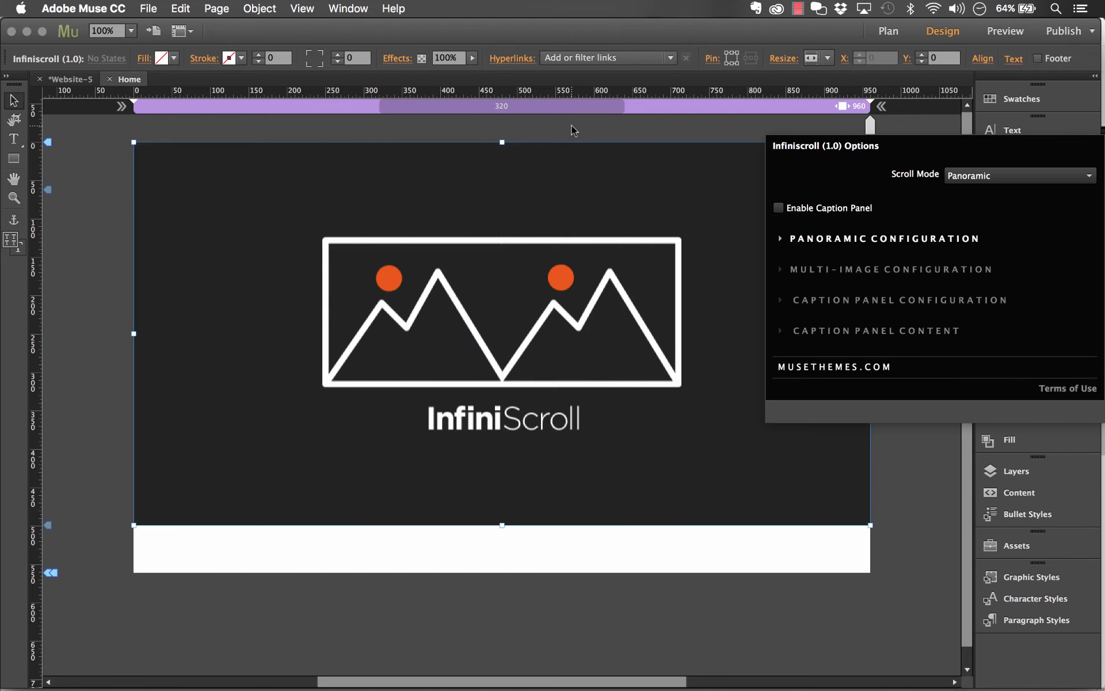
pyautogui.click(571, 127)
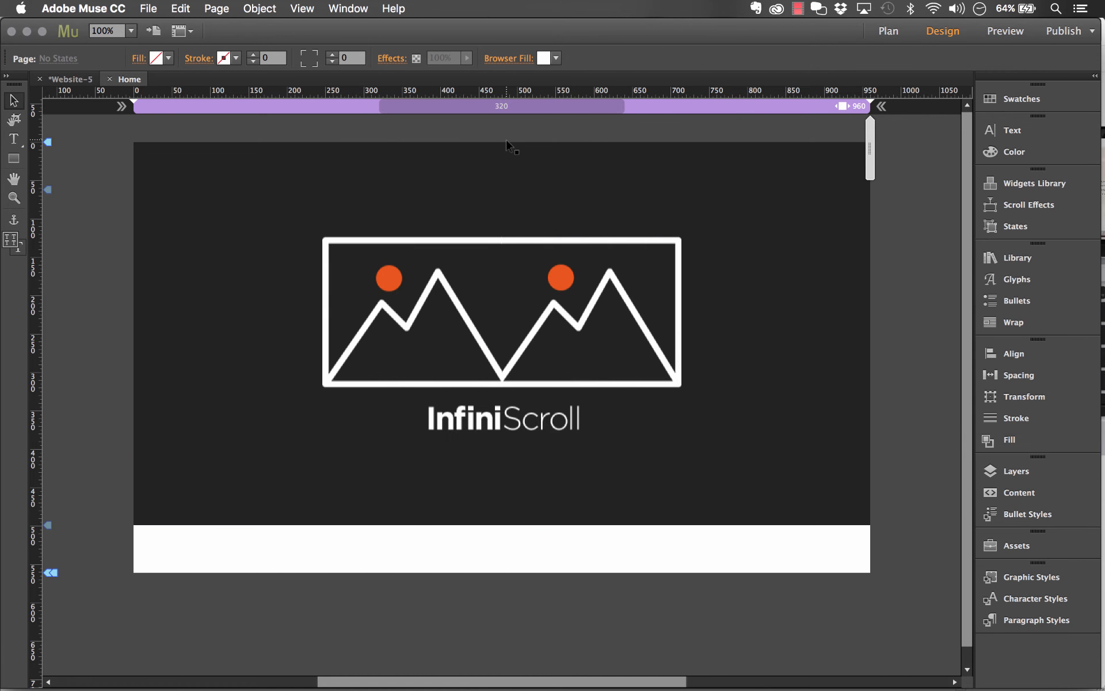
# Shorten the Infiniscroll widget from above so that its upper edge sits at about Y 86
pyautogui.click(507, 145)
pyautogui.moveTo(503, 144); pyautogui.dragTo(494, 207)
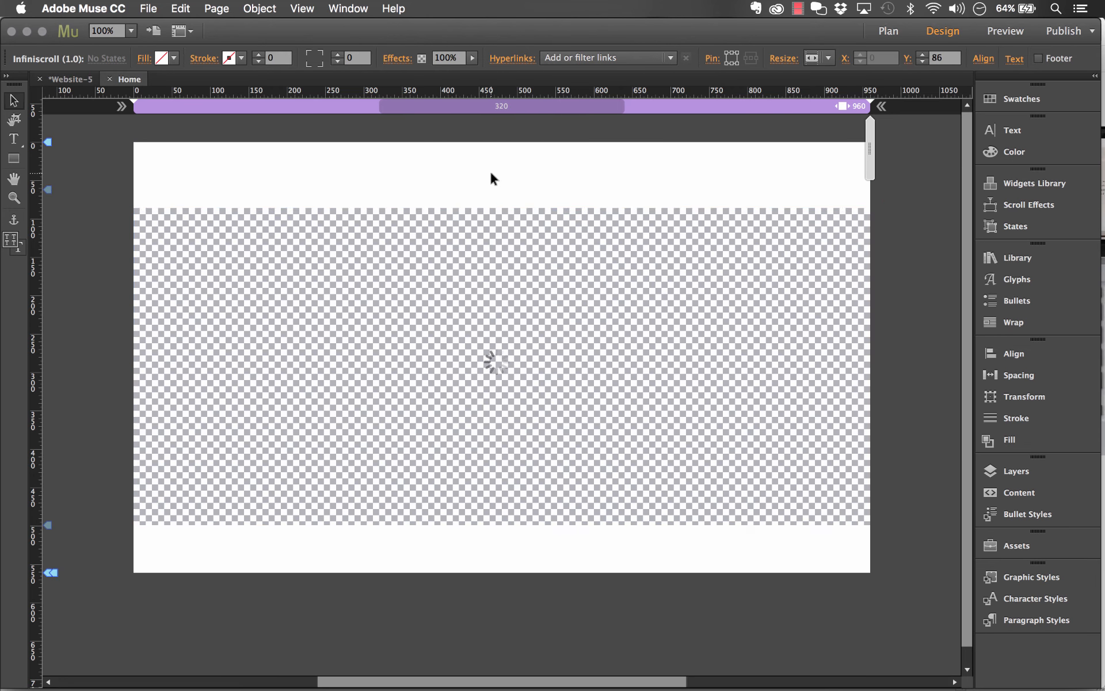
pyautogui.click(493, 179)
# Draw a rectangle spanning the widget's full height from about X 105, Y 86, filled with black (000000) at 50% opacity
pyautogui.press('m')
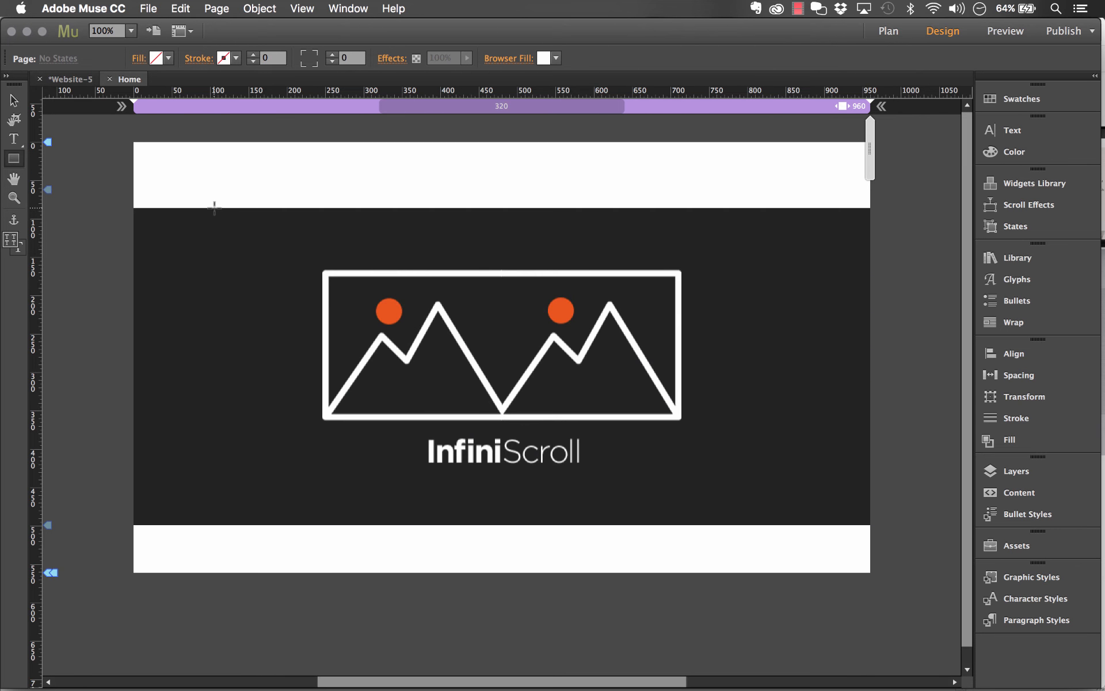
pyautogui.moveTo(214, 208); pyautogui.dragTo(455, 525)
pyautogui.click(167, 58)
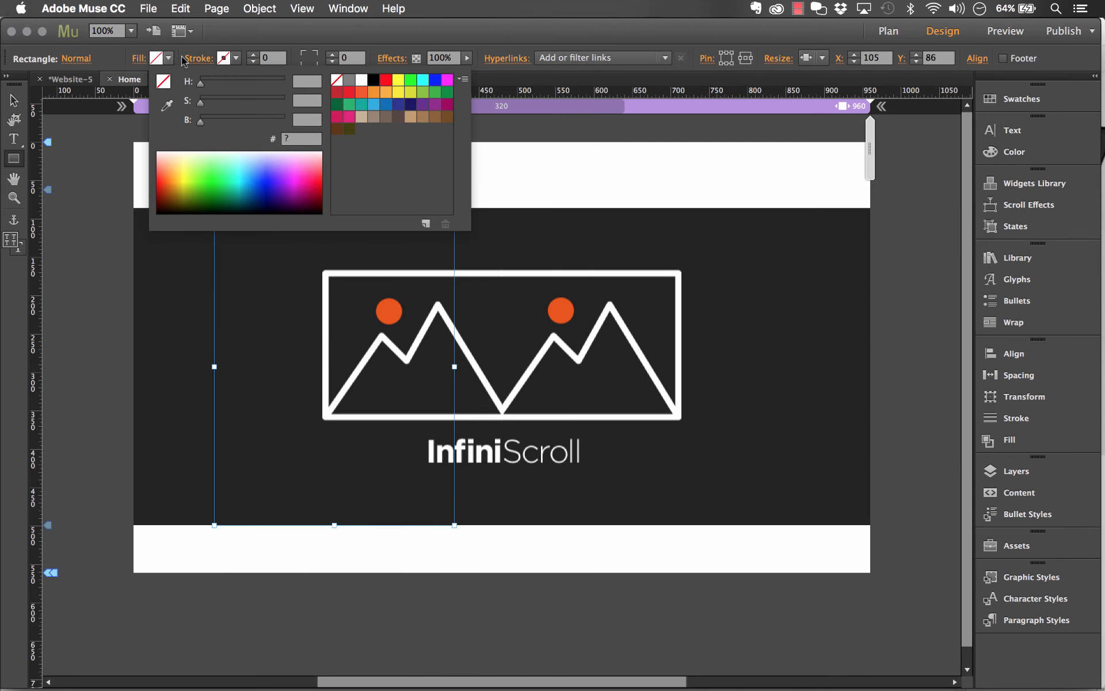
pyautogui.click(373, 79)
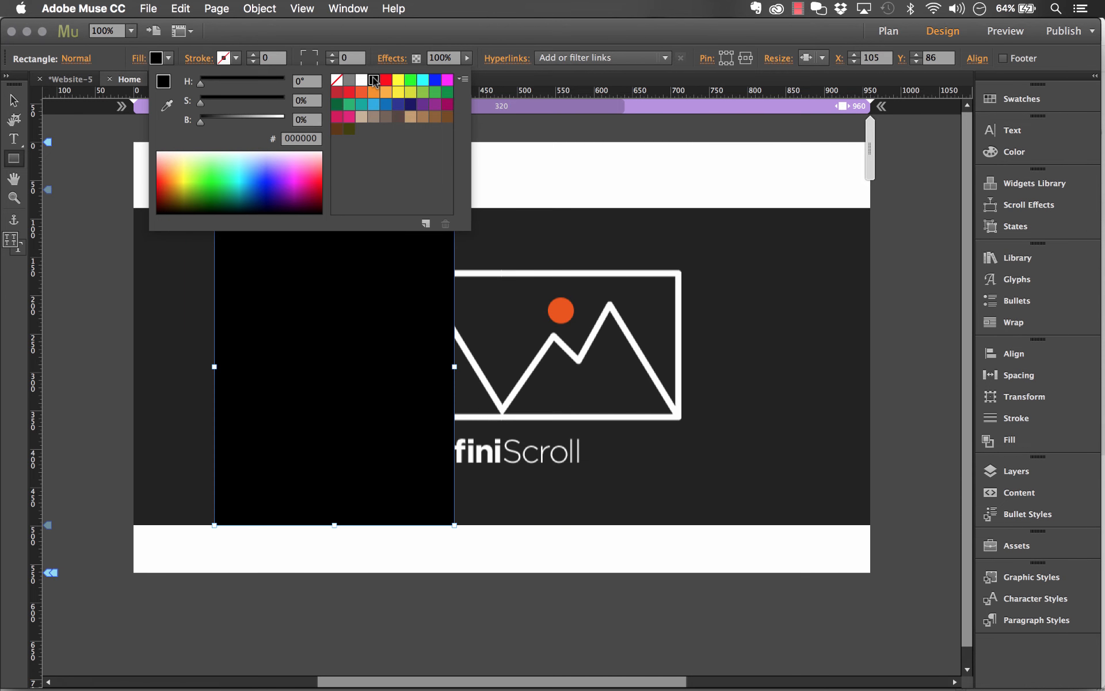
pyautogui.click(466, 58)
pyautogui.moveTo(459, 72); pyautogui.dragTo(435, 73)
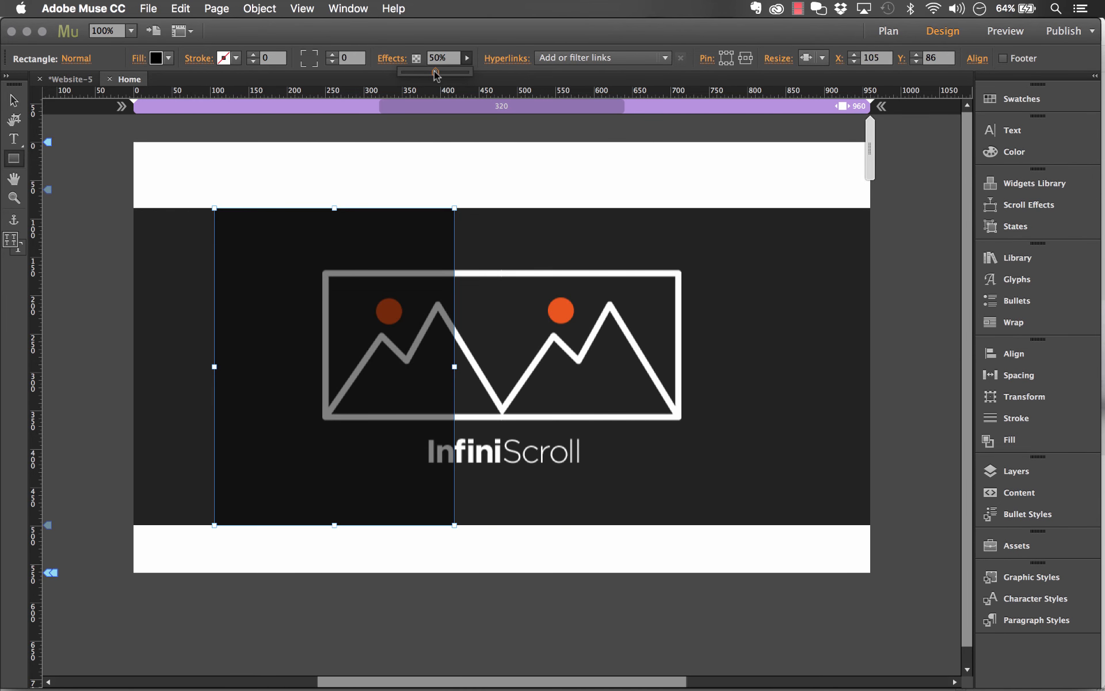
# Add a text frame reading MuseThemes in the upper part of the semi-transparent rectangle
pyautogui.click(14, 139)
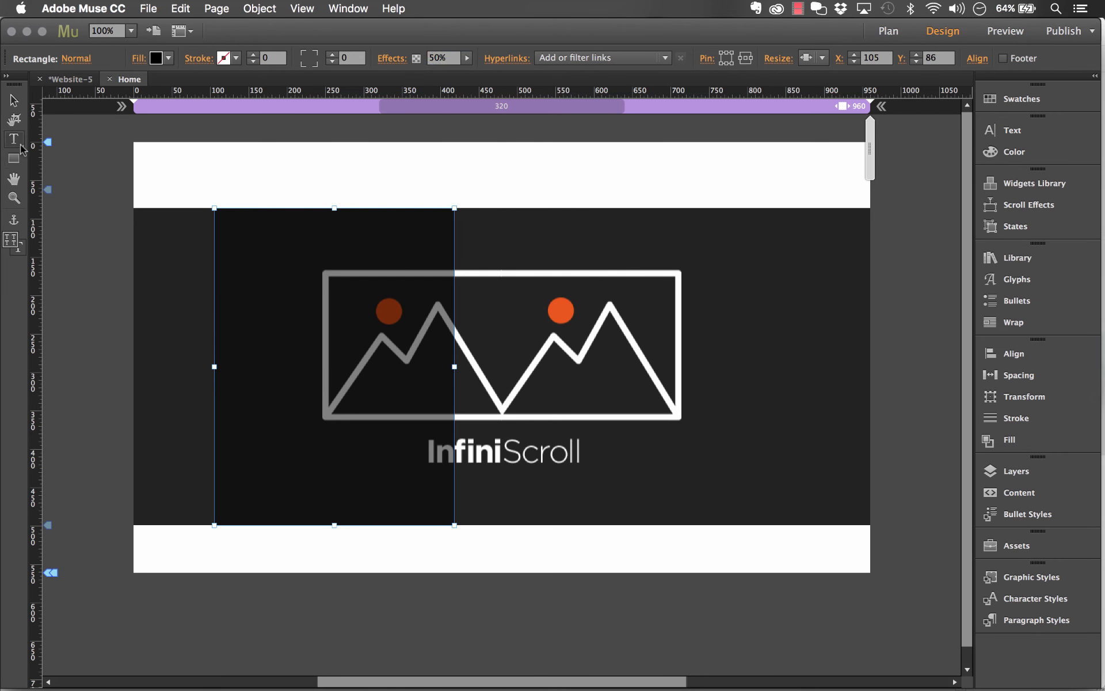
pyautogui.moveTo(251, 272); pyautogui.dragTo(411, 323)
pyautogui.write('MuseThemes')
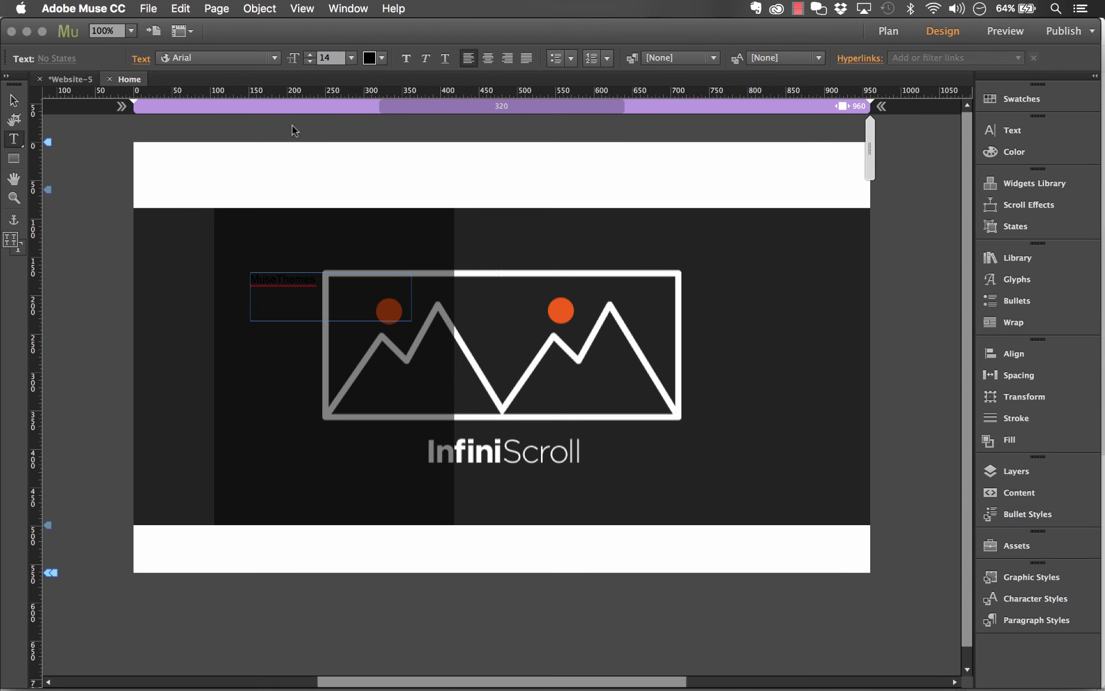
# Set the MuseThemes text to white in the Proxima Nova Black font
pyautogui.press('super+a')
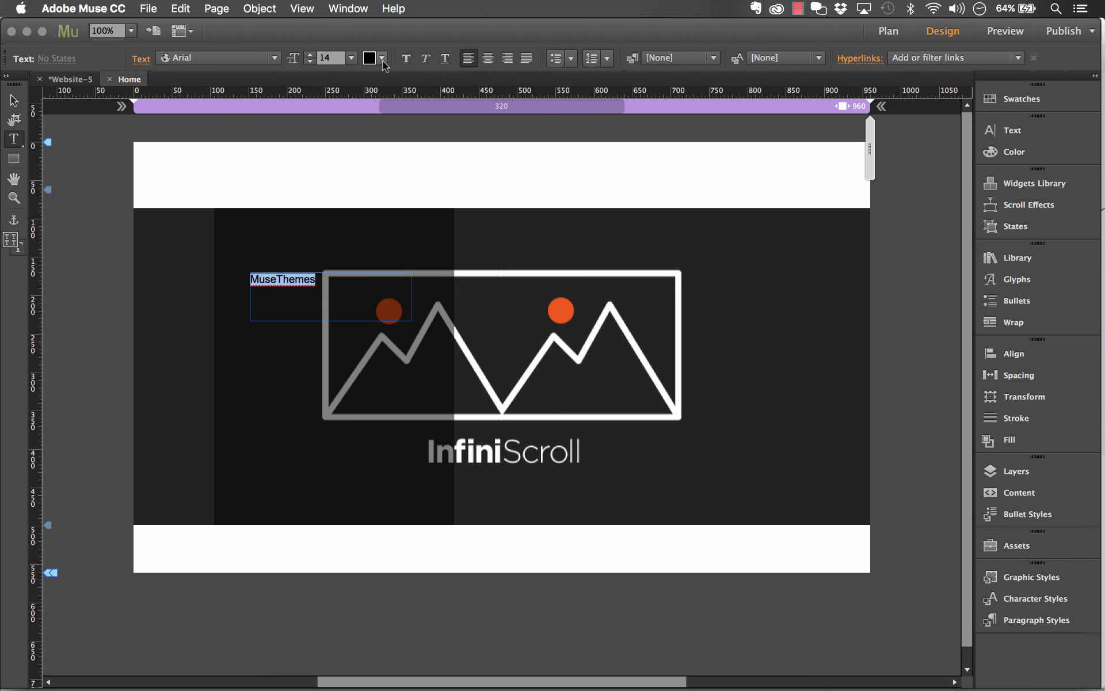
pyautogui.click(382, 59)
pyautogui.click(578, 79)
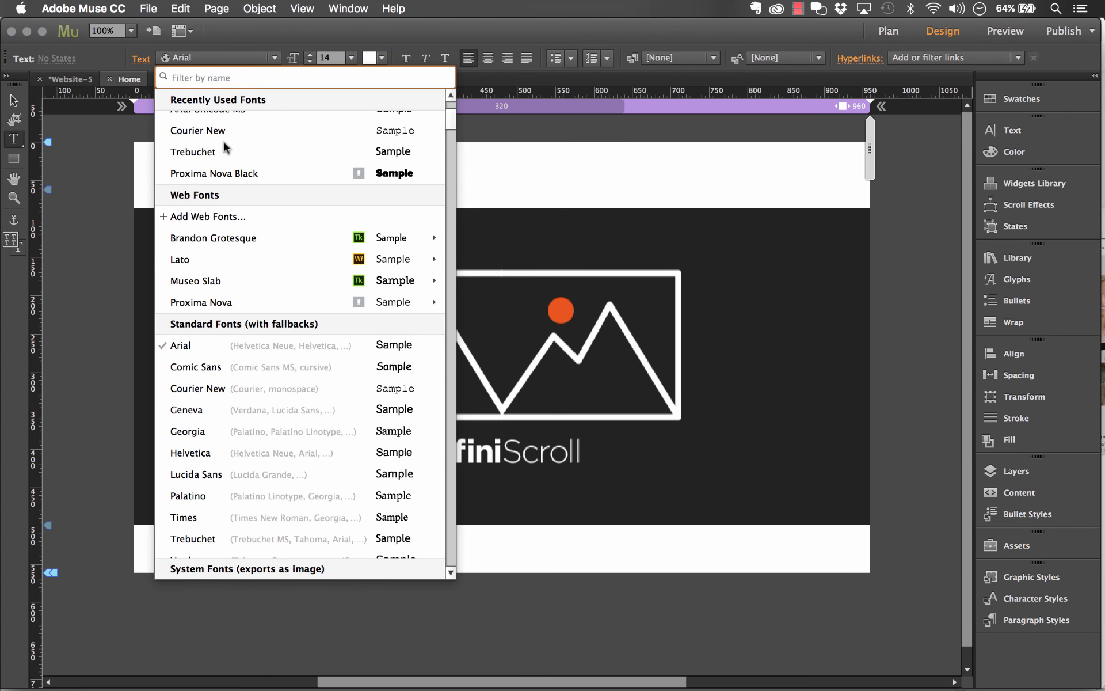
pyautogui.click(219, 172)
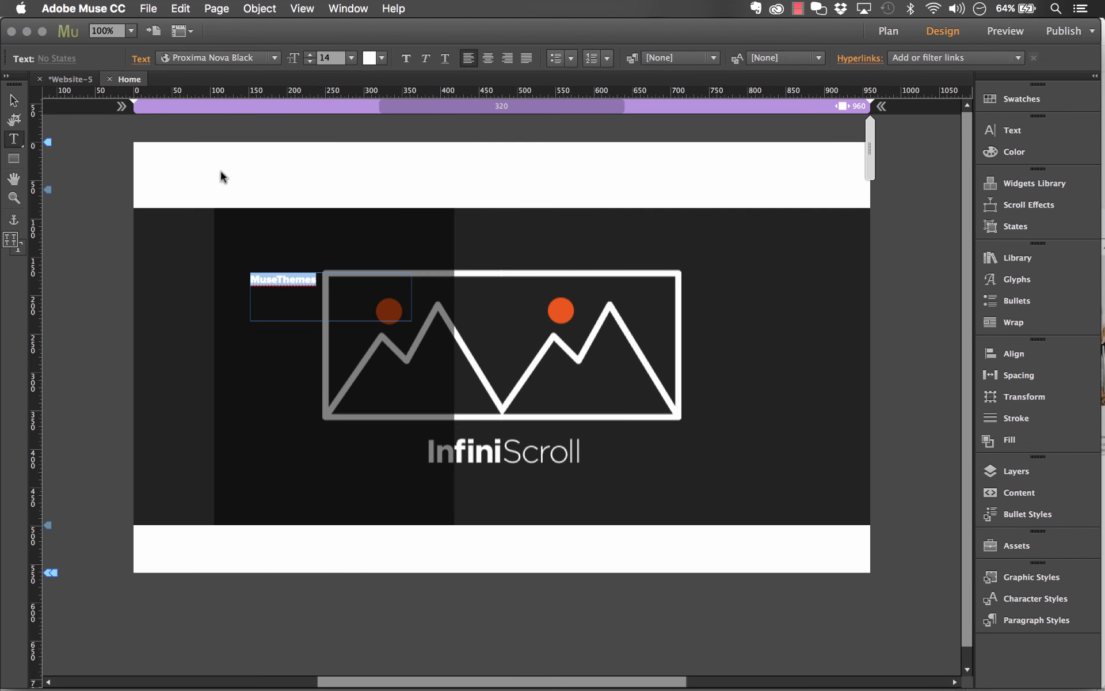
# Increase the MuseThemes text size to 33 and deselect the text frame
pyautogui.click(309, 58)
pyautogui.click(310, 59)
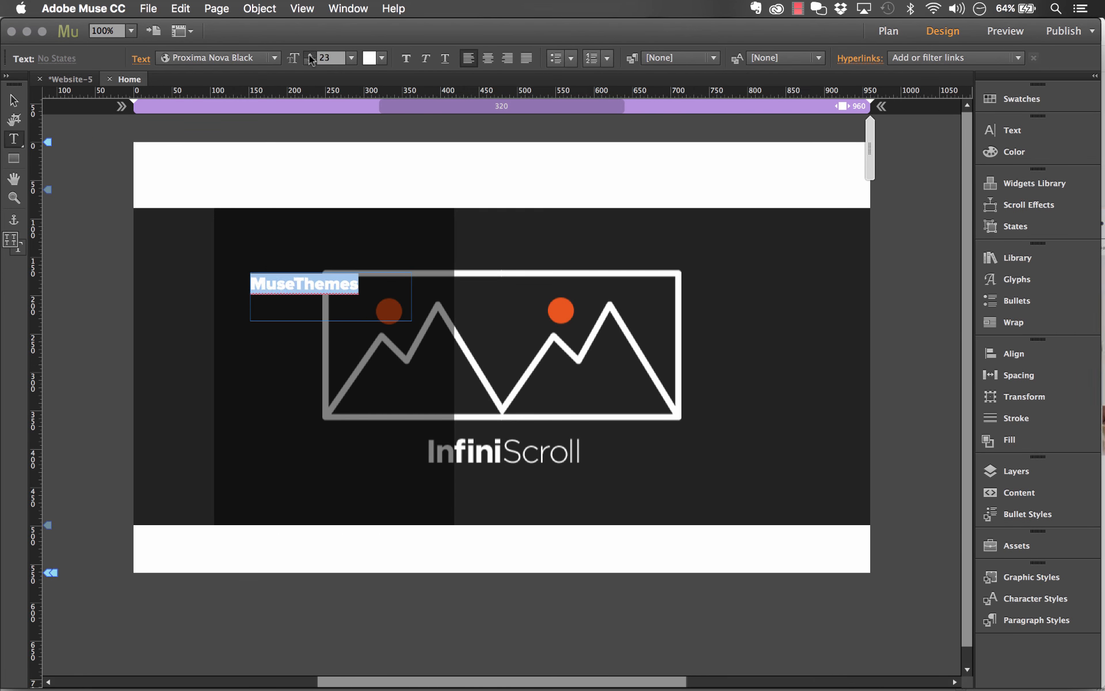
pyautogui.click(310, 58)
pyautogui.click(310, 59)
pyautogui.click(310, 58)
pyautogui.click(310, 59)
pyautogui.click(310, 59)
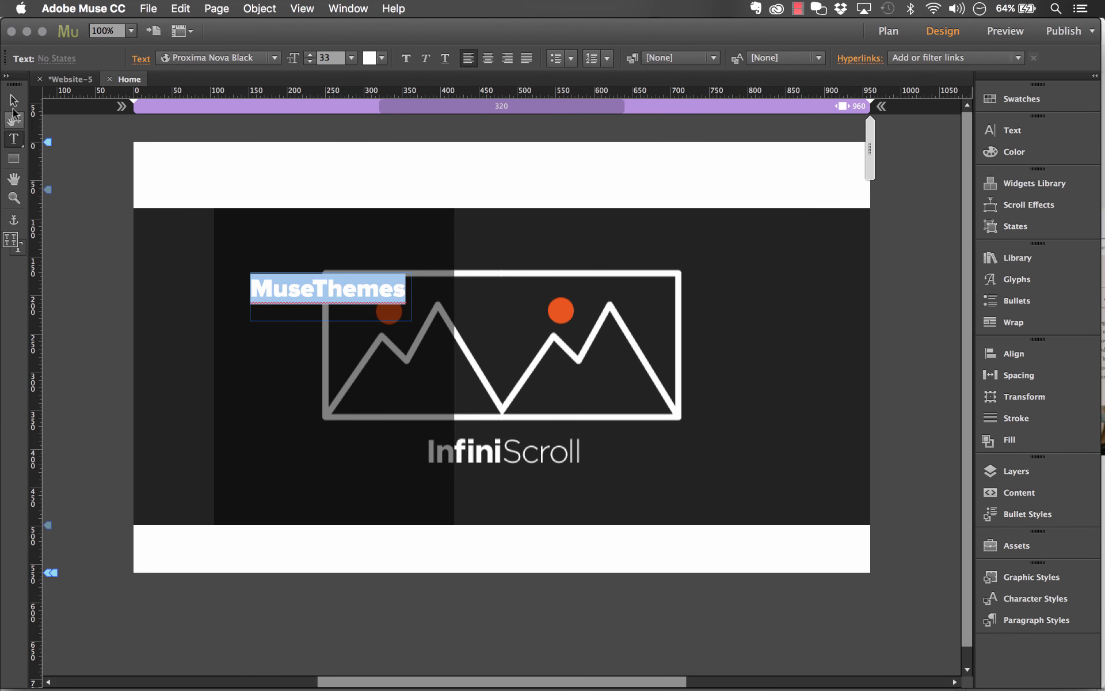
pyautogui.click(13, 106)
pyautogui.click(75, 158)
# Preview the Home page in the browser to check the rectangle and text over the panorama, and return to Adobe Muse
pyautogui.click(160, 7)
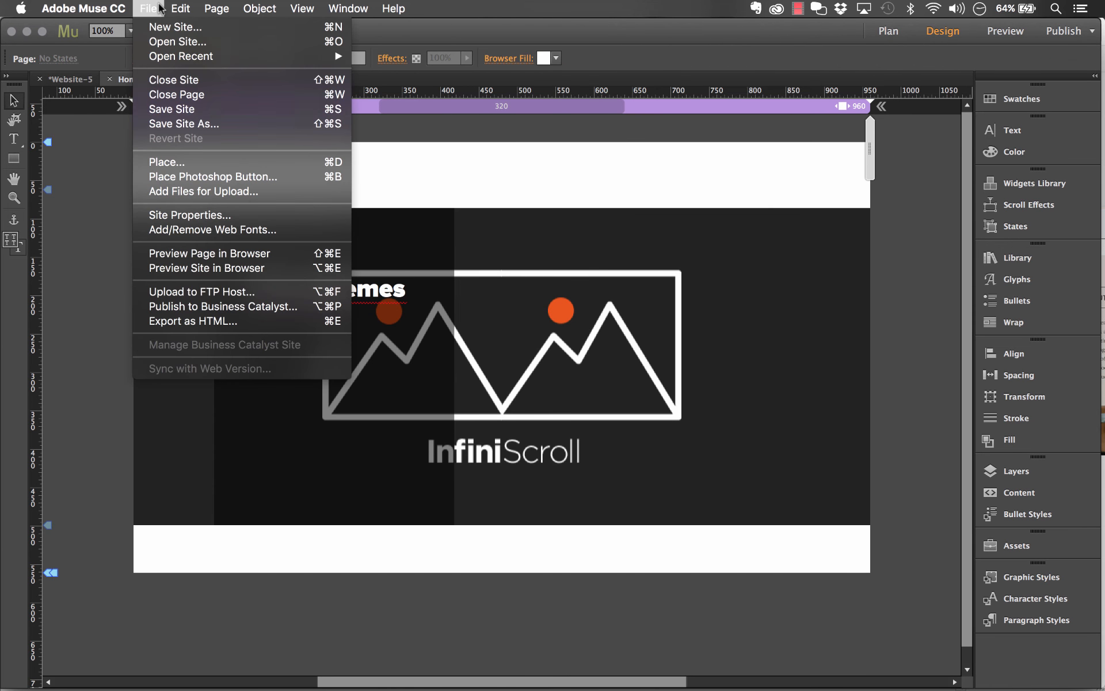
pyautogui.click(203, 252)
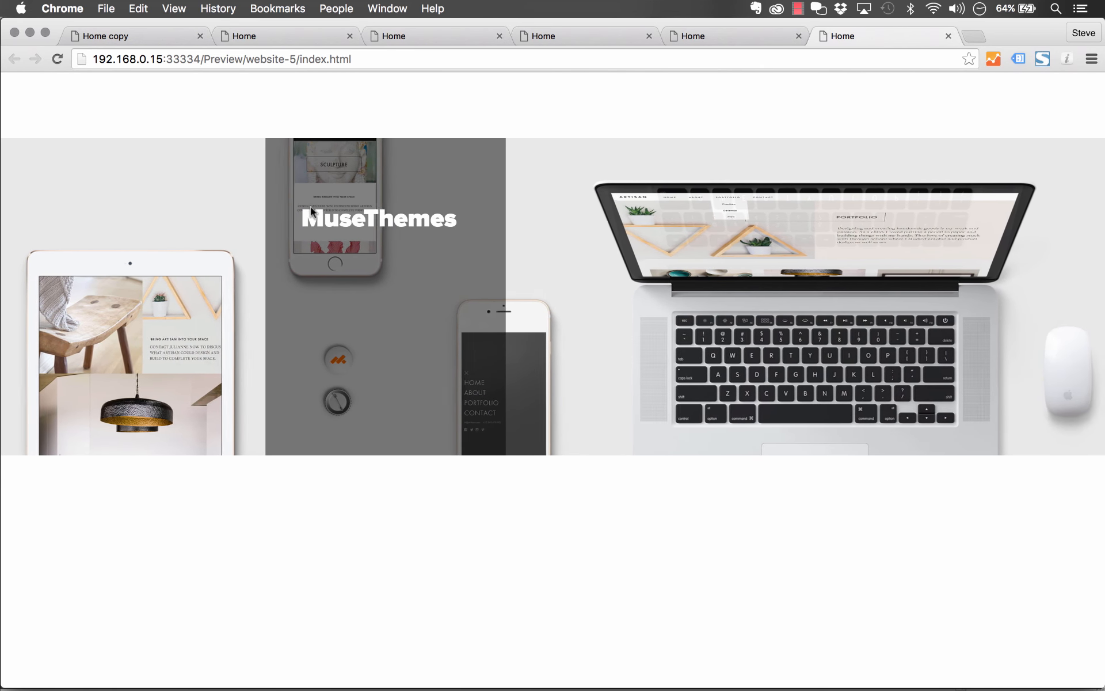
pyautogui.moveTo(464, 689)
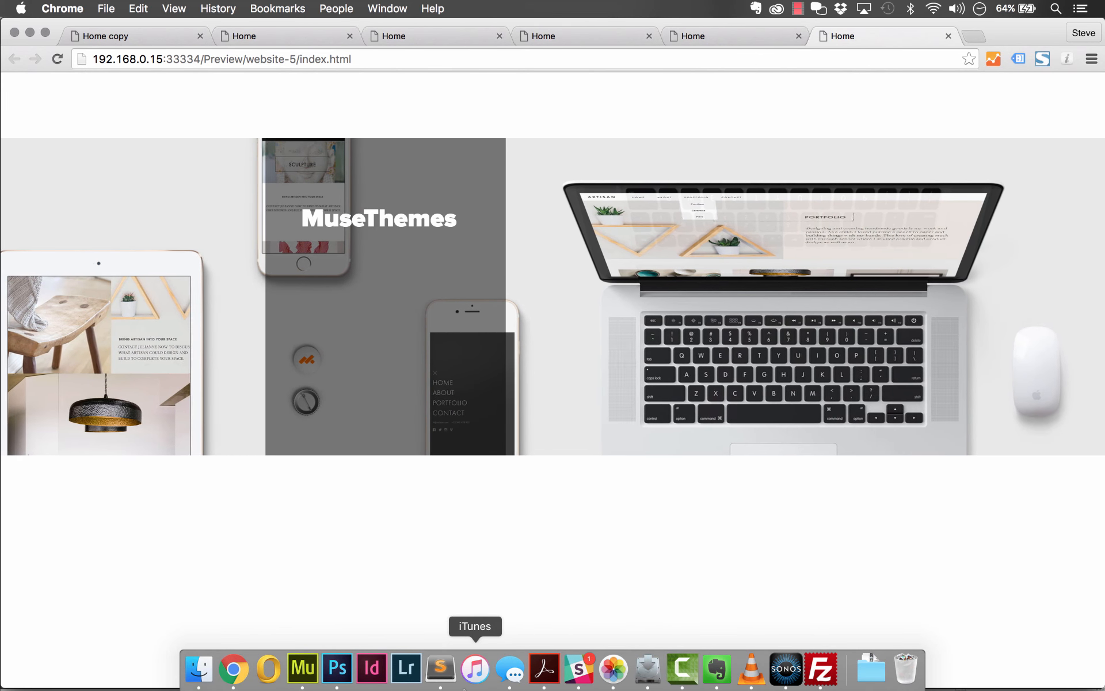
pyautogui.click(303, 669)
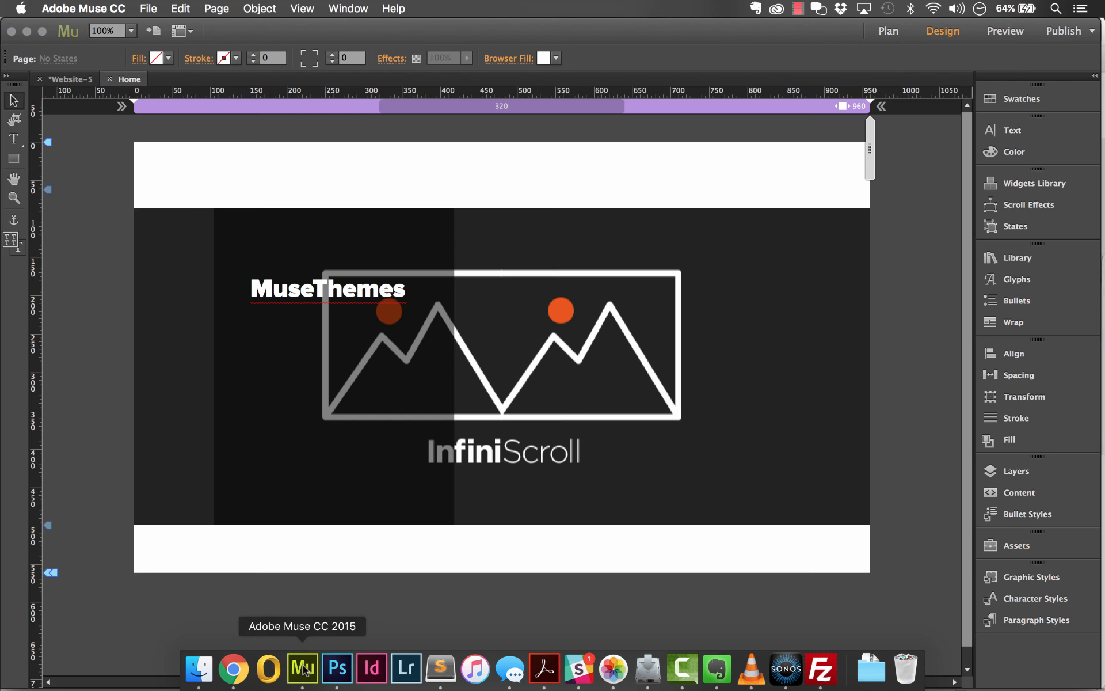